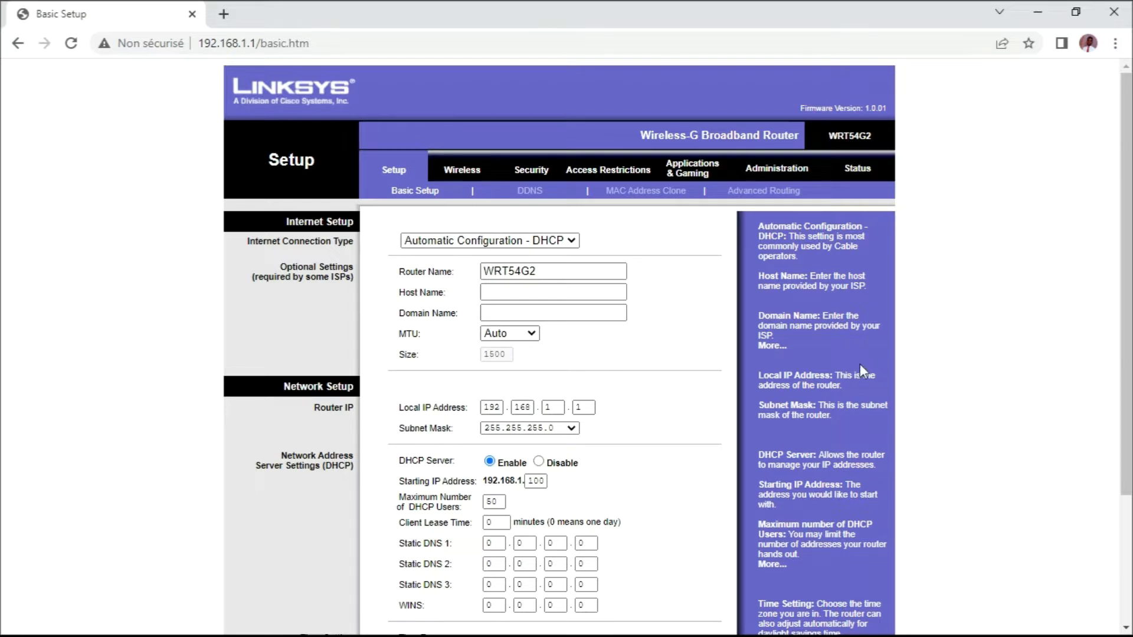
- Look through the router's Administration management and Status pages
left_click(773, 171)
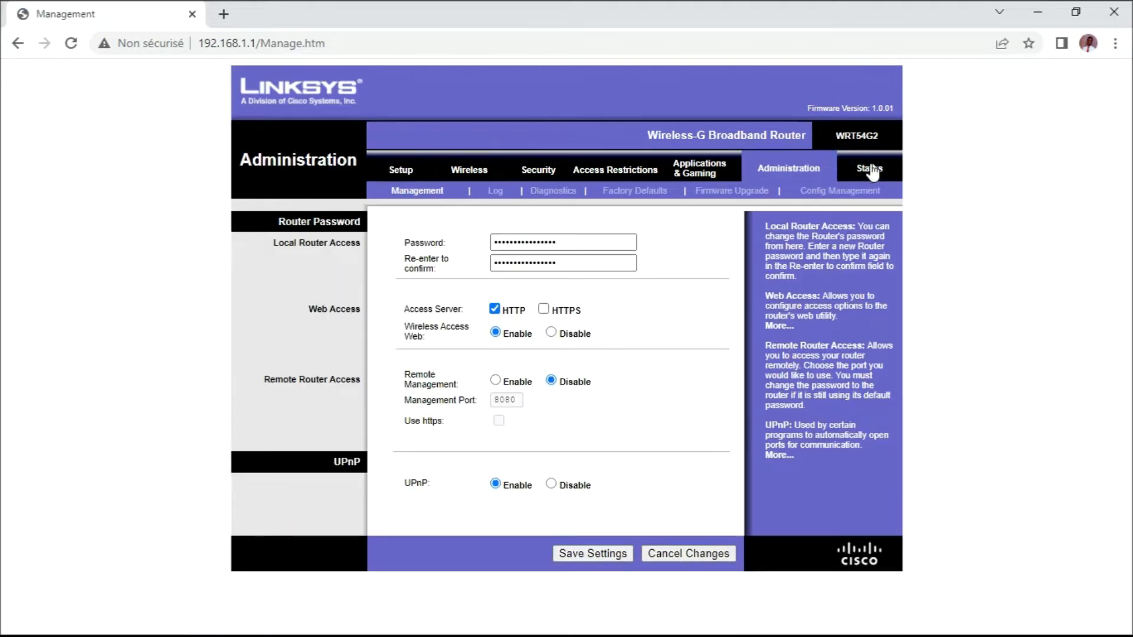
left_click(855, 170)
left_click(773, 173)
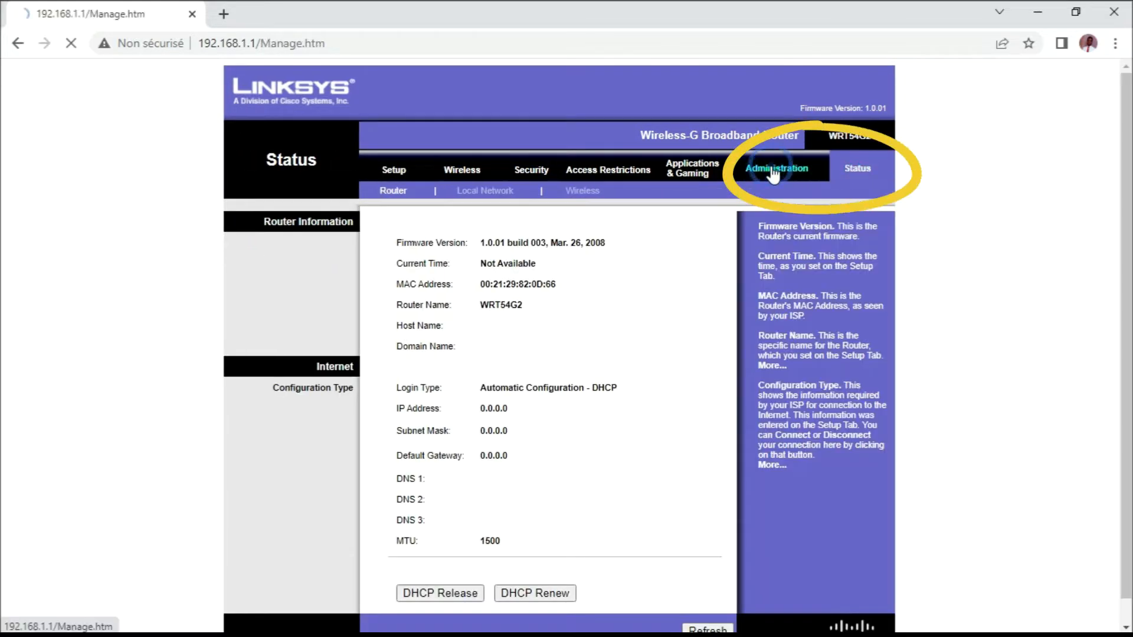
left_click(871, 172)
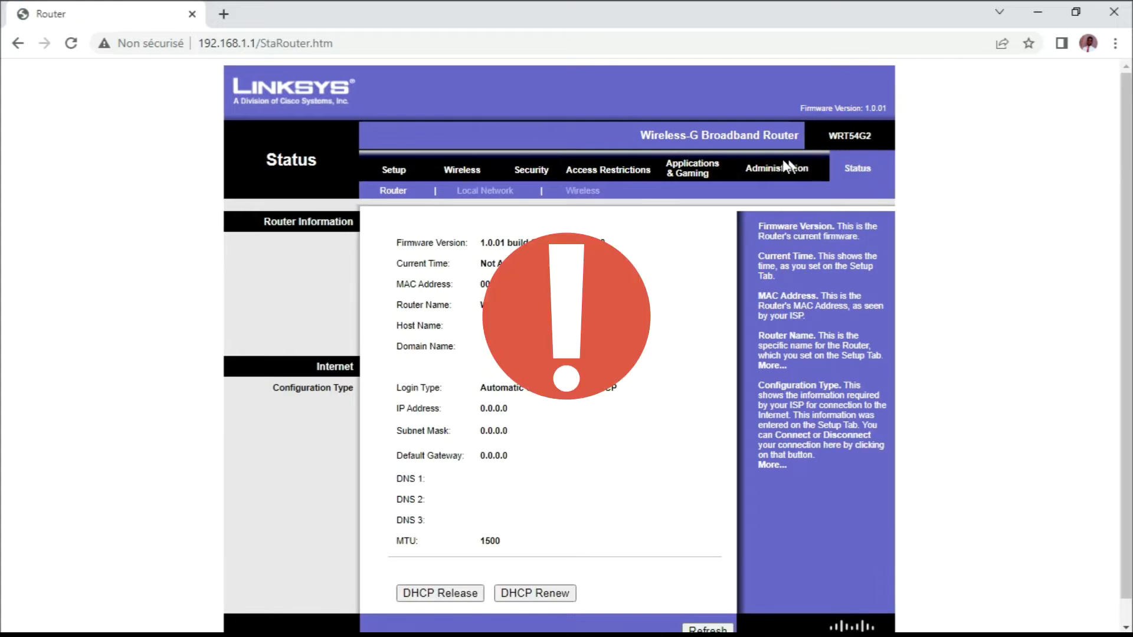
left_click(777, 170)
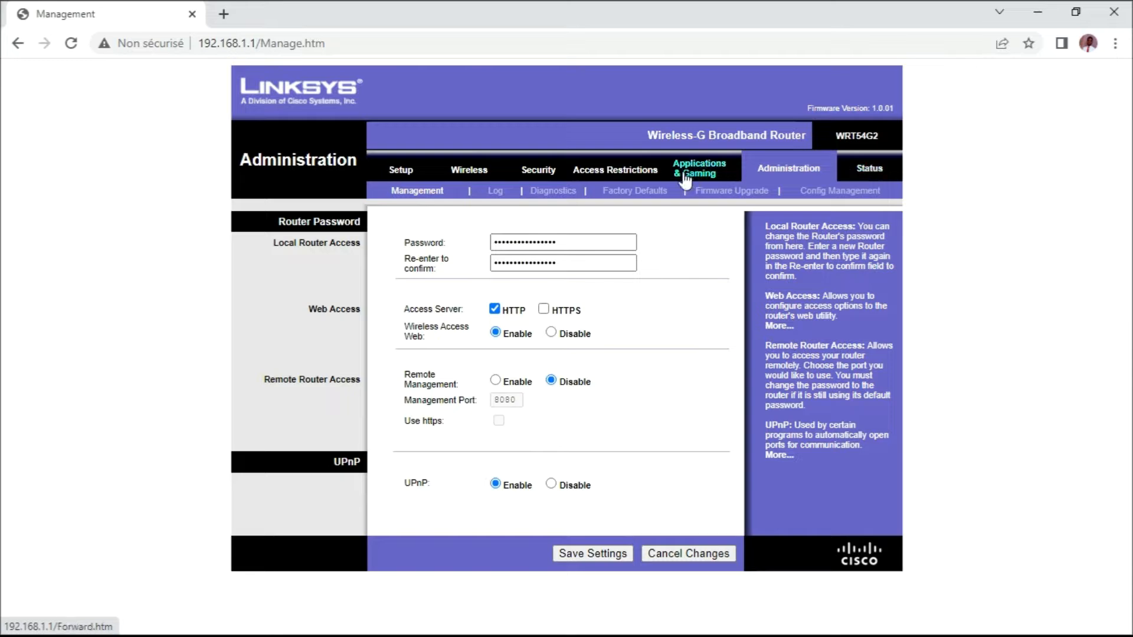
- Open the basic wireless settings and examine the wireless network name (SSID)
left_click(469, 173)
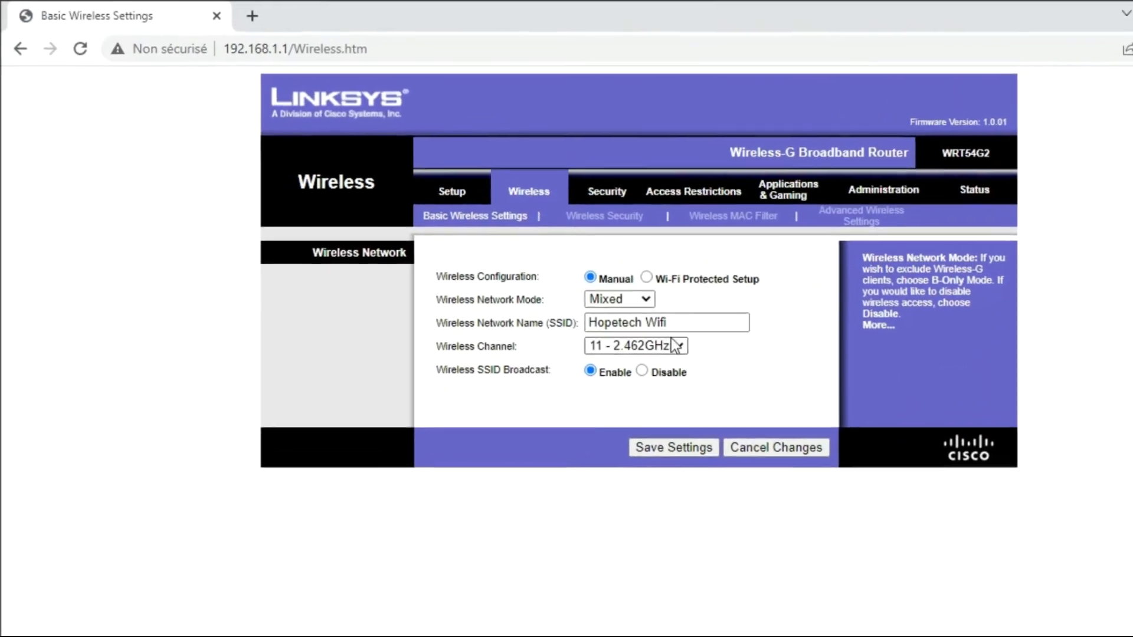
left_click(607, 286)
left_click_drag(683, 344, 636, 348)
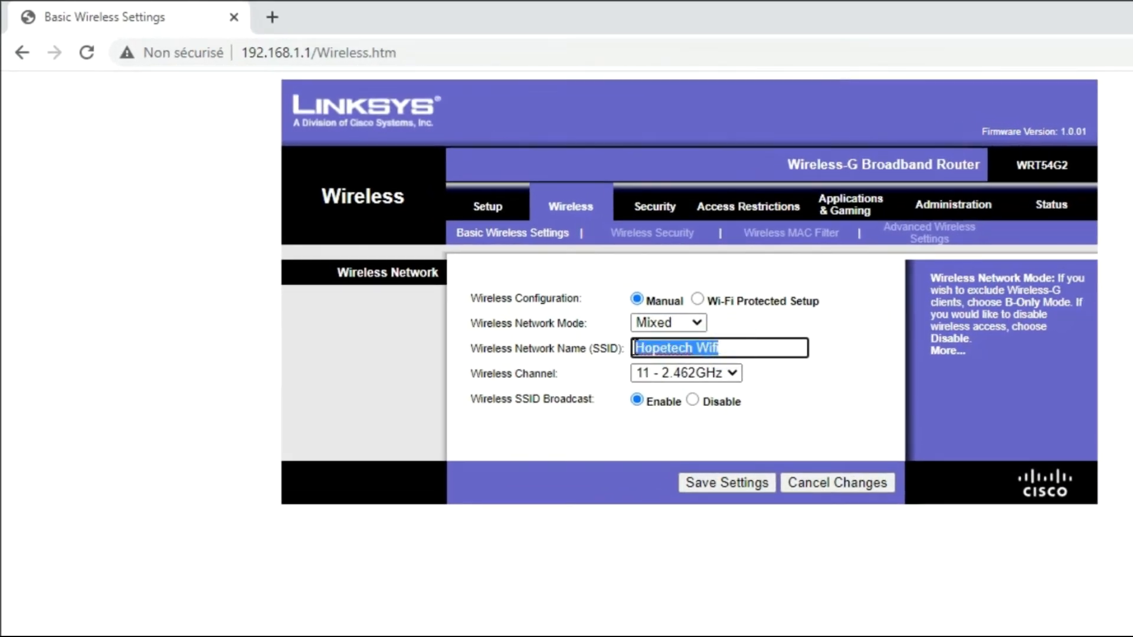
- Examine the WPA shared key in the wireless security settings and return to the basic wireless settings
left_click(655, 248)
left_click(652, 235)
left_click_drag(725, 349, 621, 349)
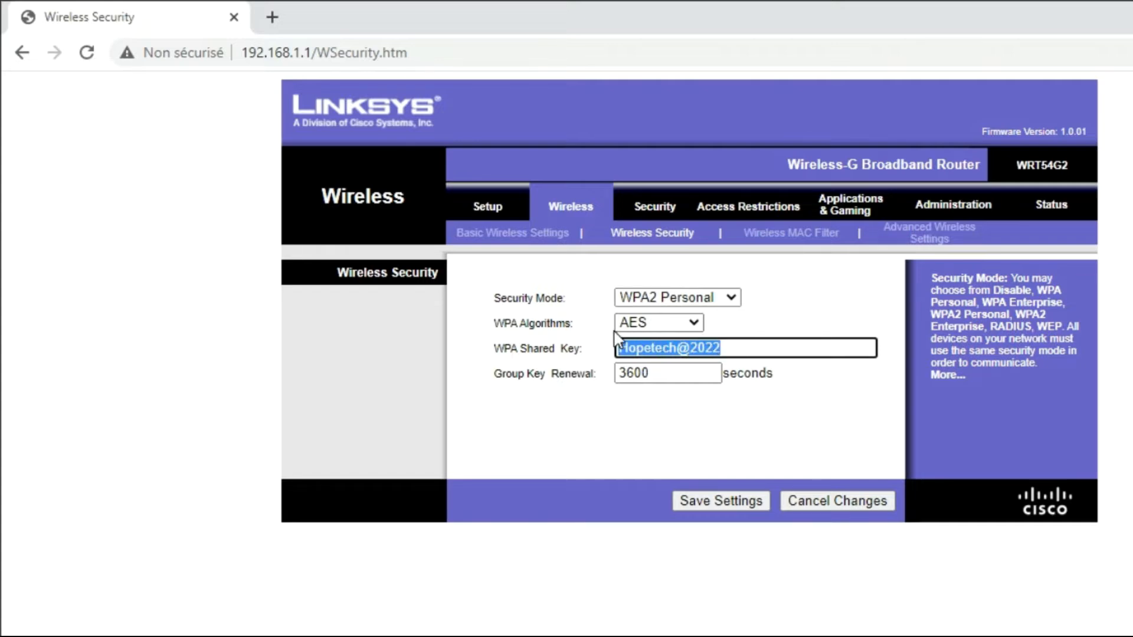
left_click(569, 237)
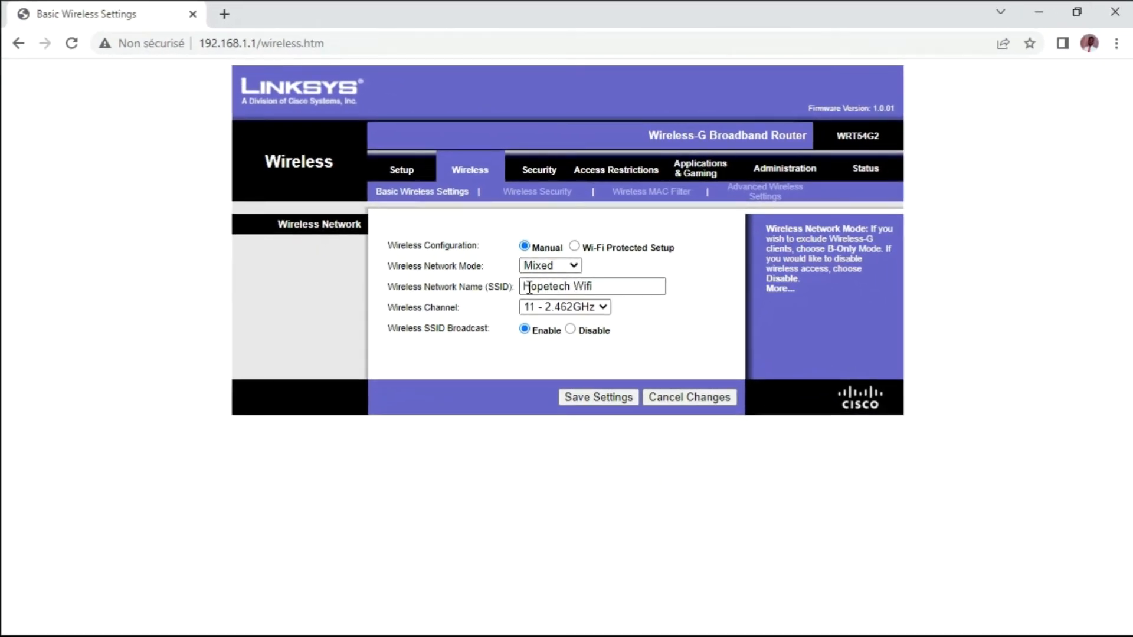
- Check which Wi-Fi network the computer uses, close the Command Prompt window, and return to the router page in Chrome
left_click(1038, 12)
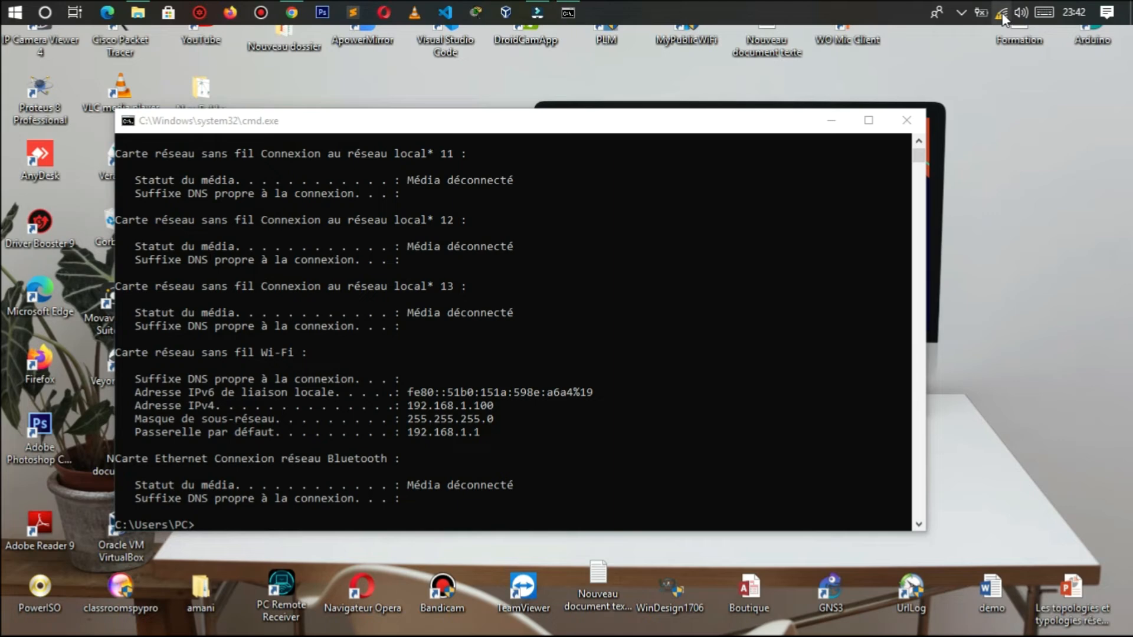
left_click(1002, 13)
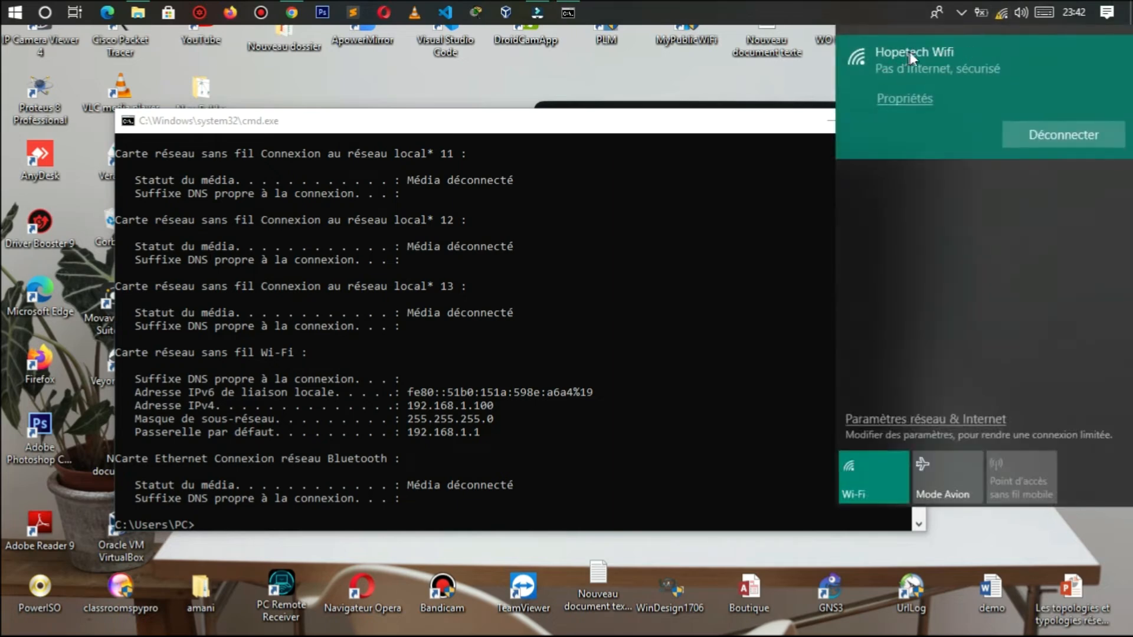
left_click(703, 218)
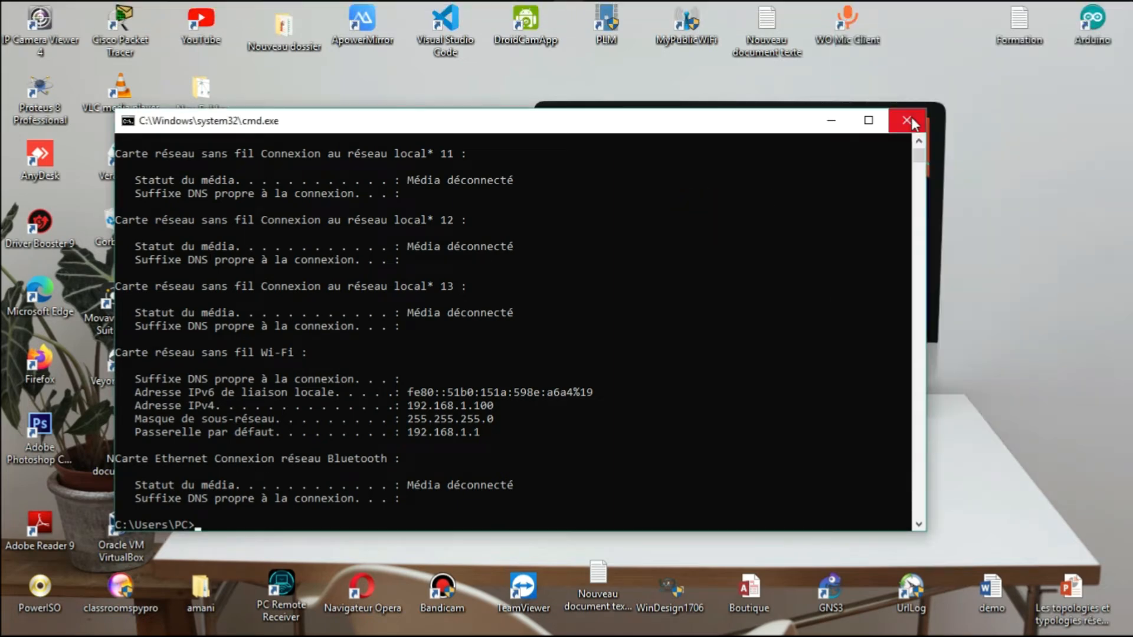
left_click(903, 115)
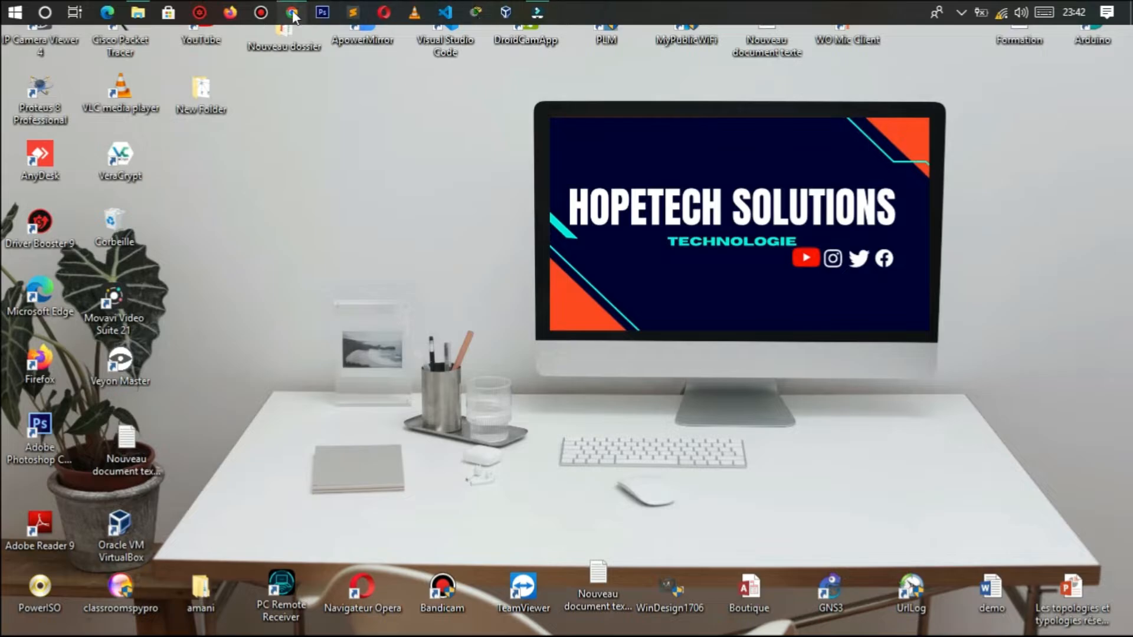
left_click(291, 7)
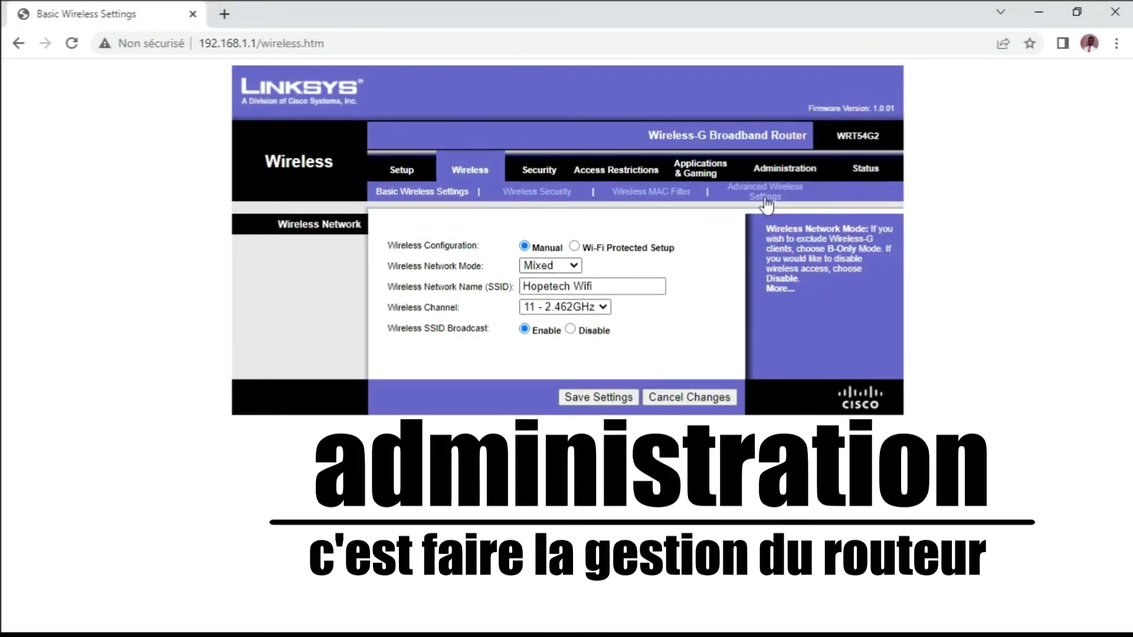
- Open the router's management page and examine the router password and its confirmation field
left_click(788, 170)
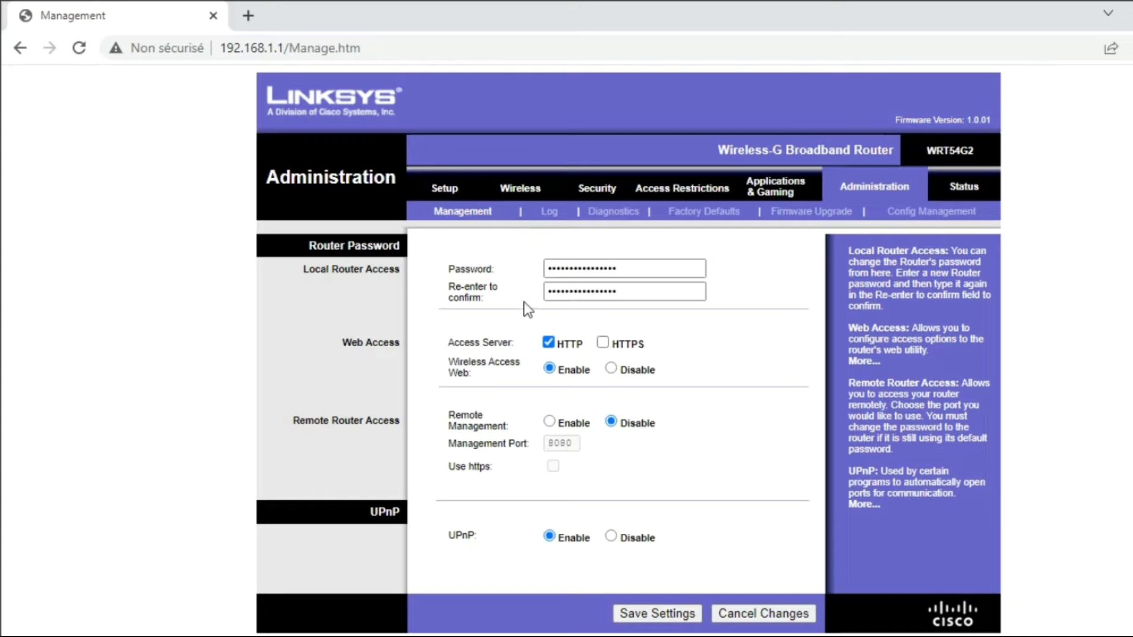
double_click(620, 293)
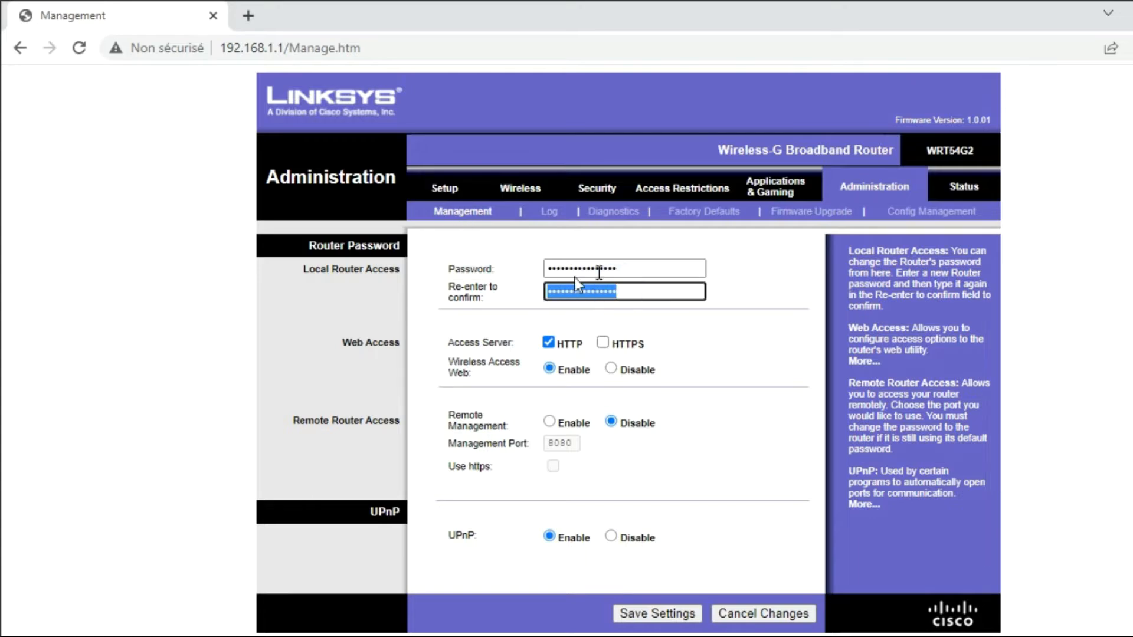
left_click(626, 269)
left_click_drag(626, 269, 536, 264)
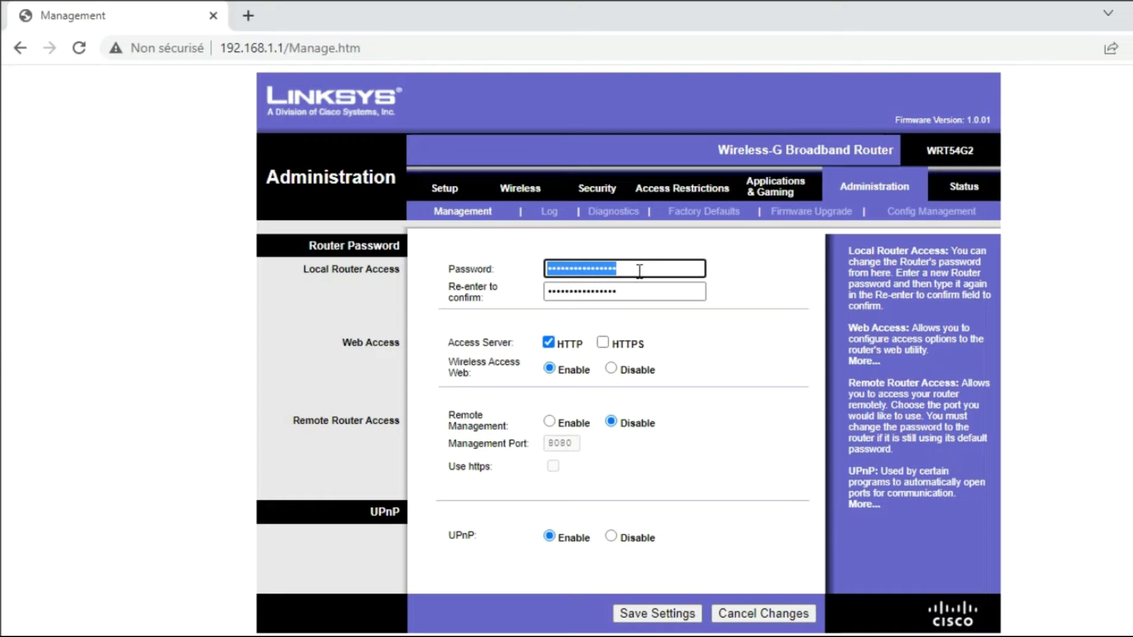
left_click_drag(622, 269, 521, 271)
left_click_drag(625, 293, 544, 290)
left_click_drag(617, 269, 544, 268)
left_click(625, 292)
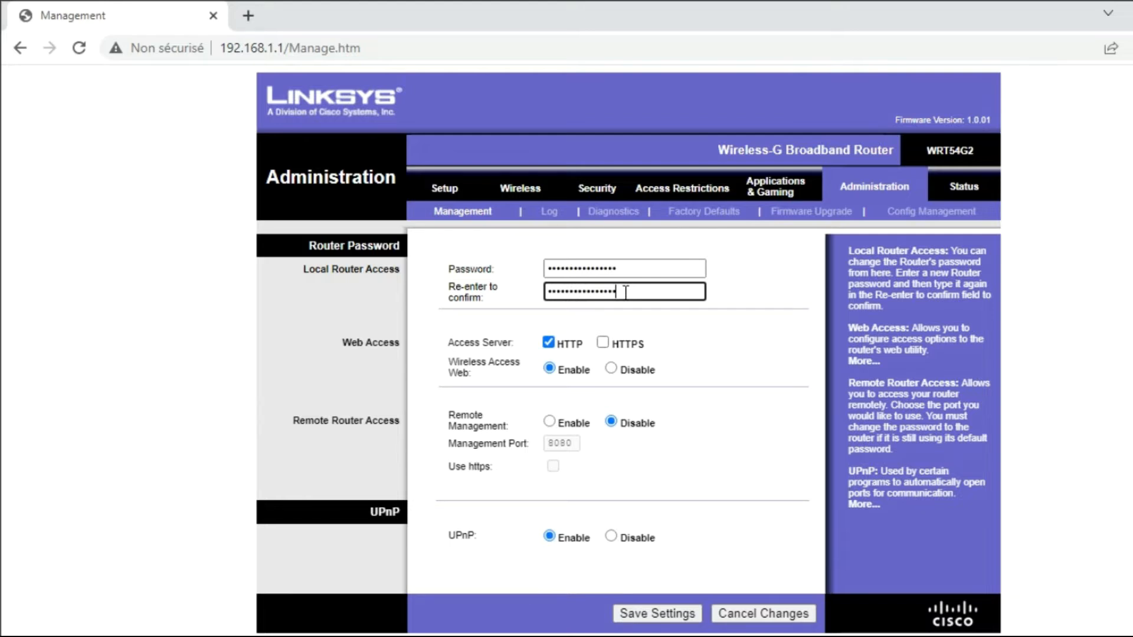
mouse_move(626, 292)
left_mouse_down()
mouse_move(534, 286)
mouse_move(606, 300)
left_mouse_up()
left_click(603, 269)
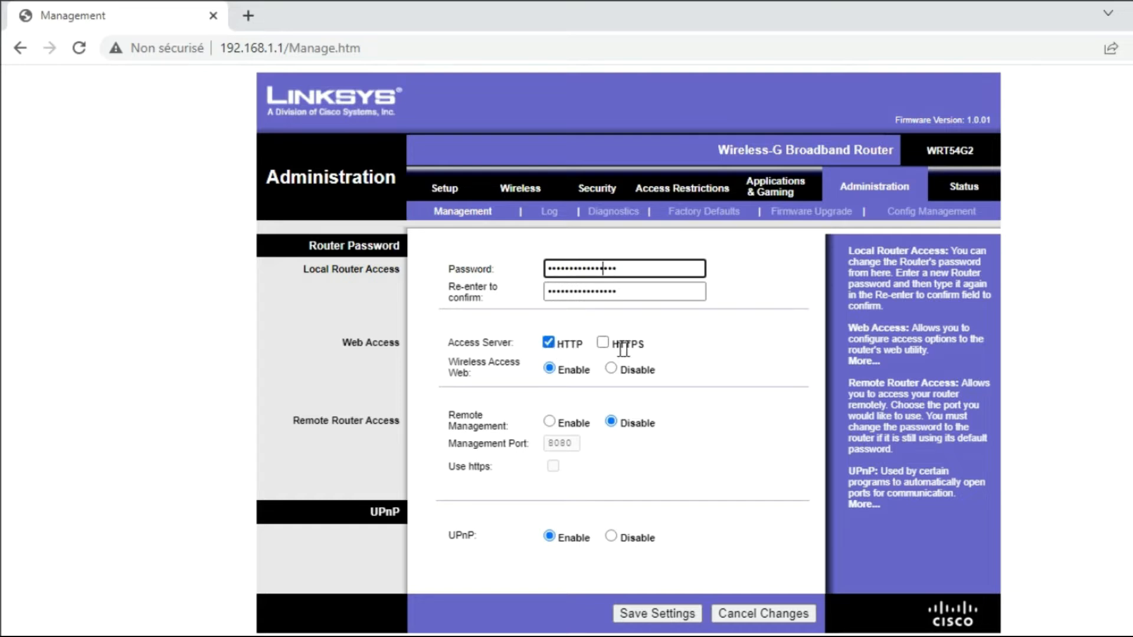
- Allow HTTPS as well as HTTP for the access server and try to enable remote management, declining the password change
left_click(603, 343)
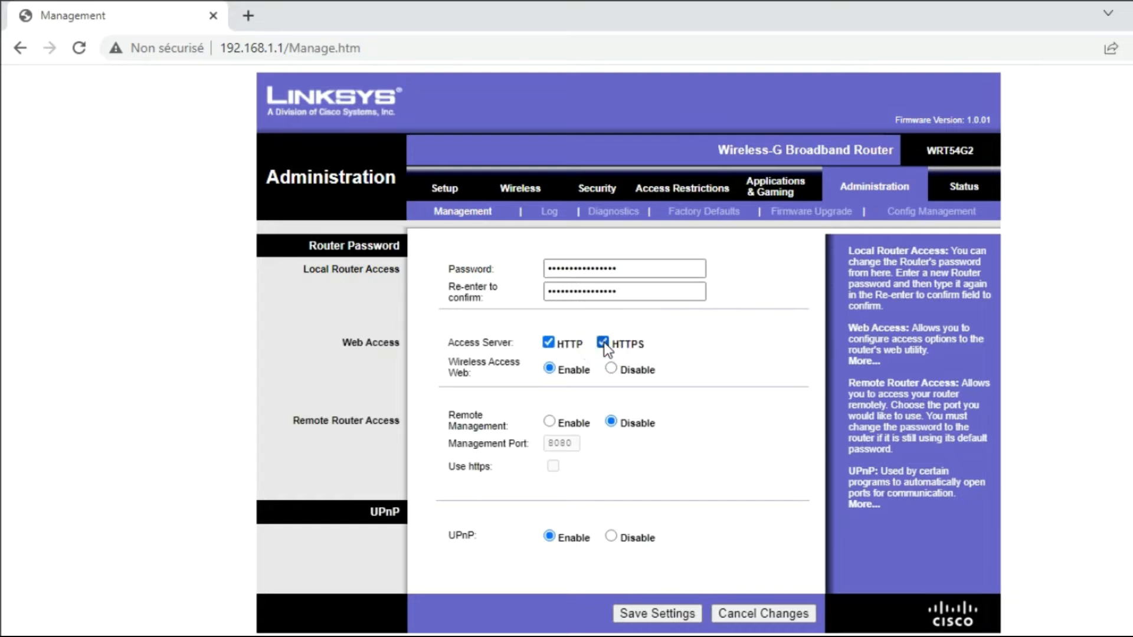
left_click(549, 341)
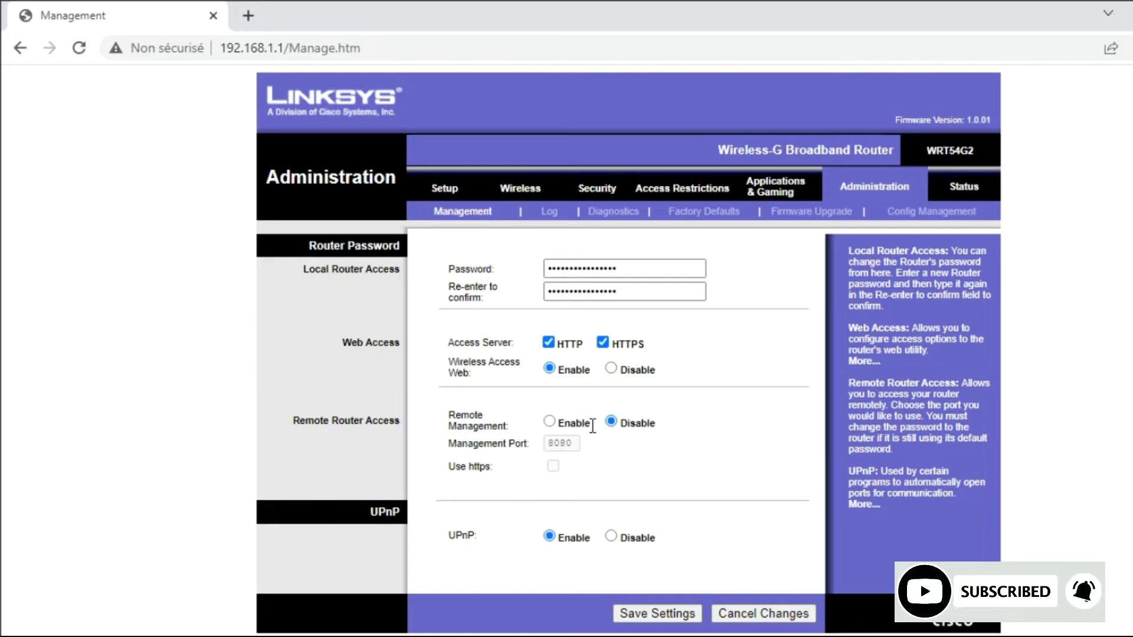
left_click(549, 422)
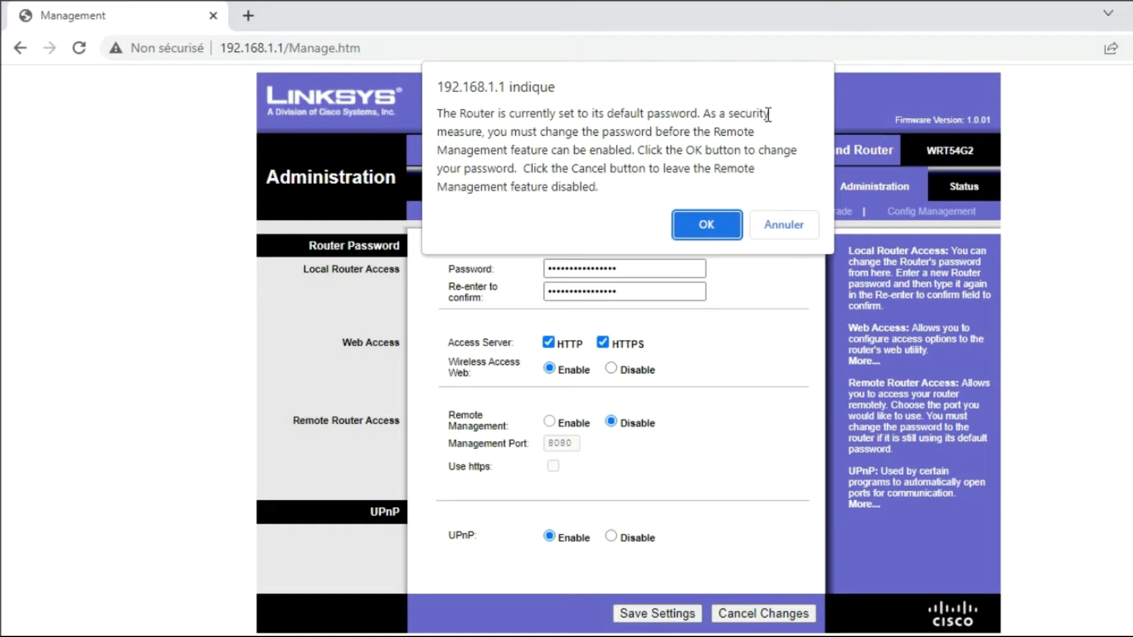
left_click(766, 223)
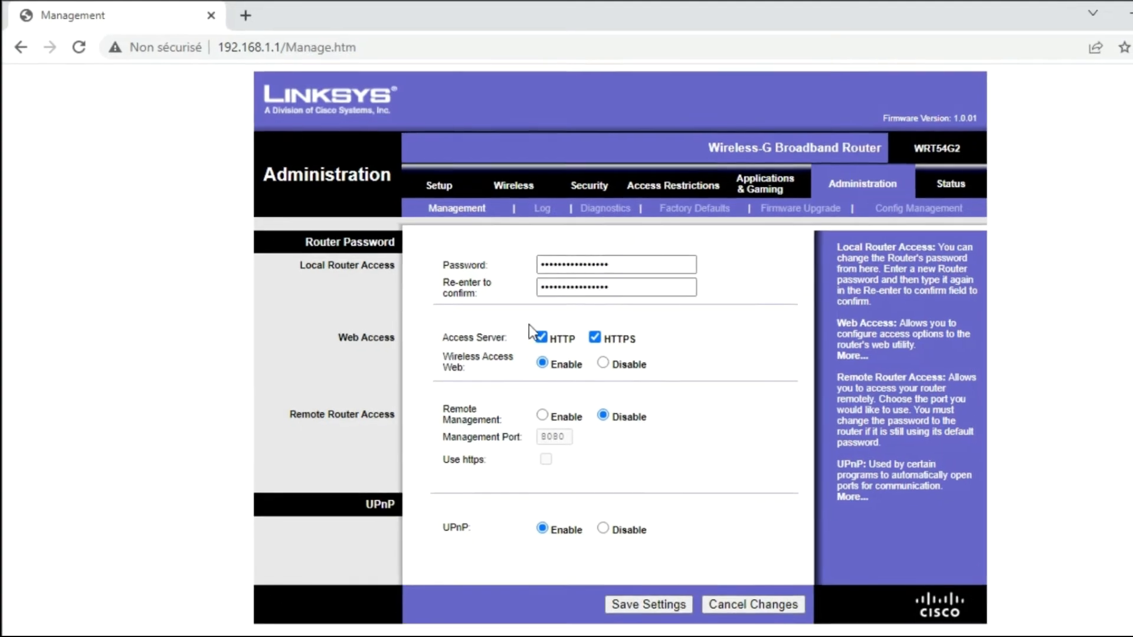
- Enable the router's log and save the setting
left_click(541, 209)
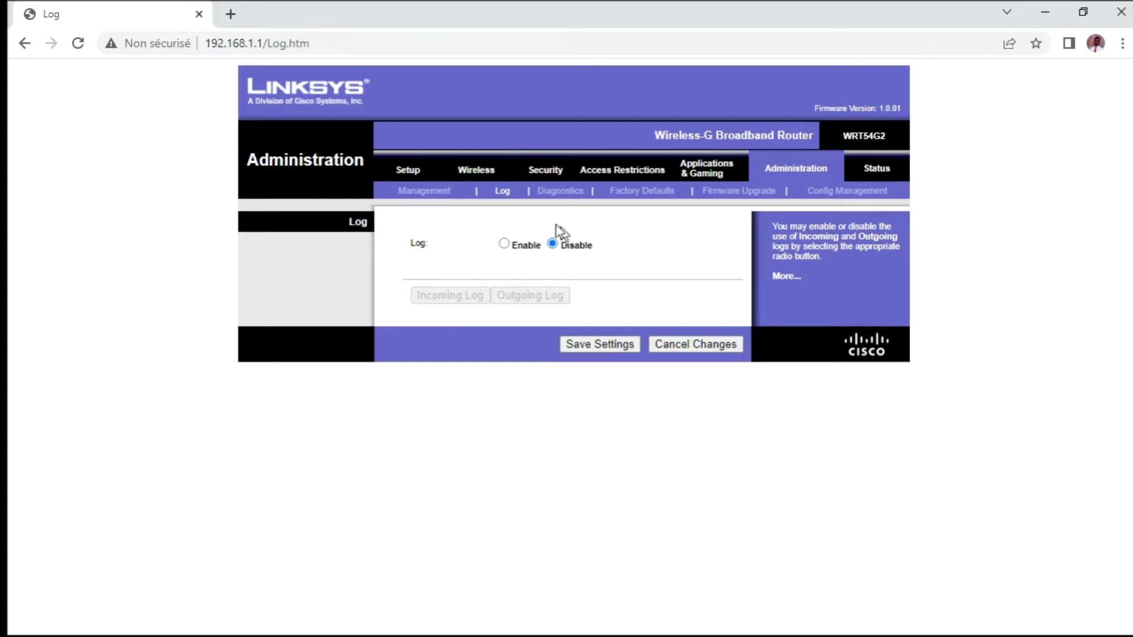
left_click(504, 245)
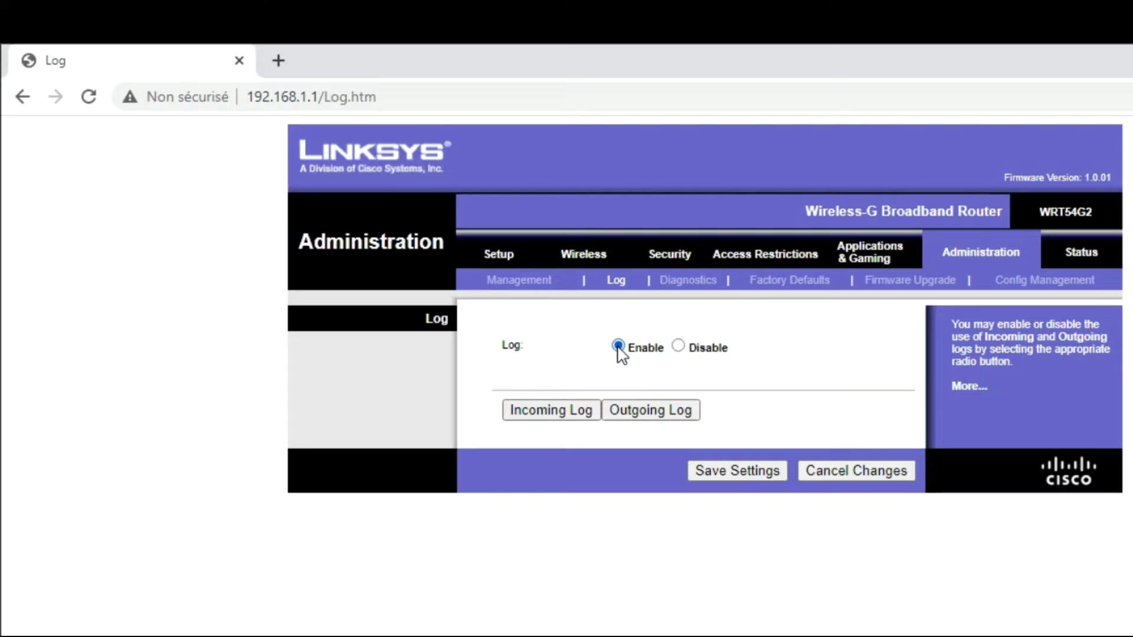
left_click(730, 471)
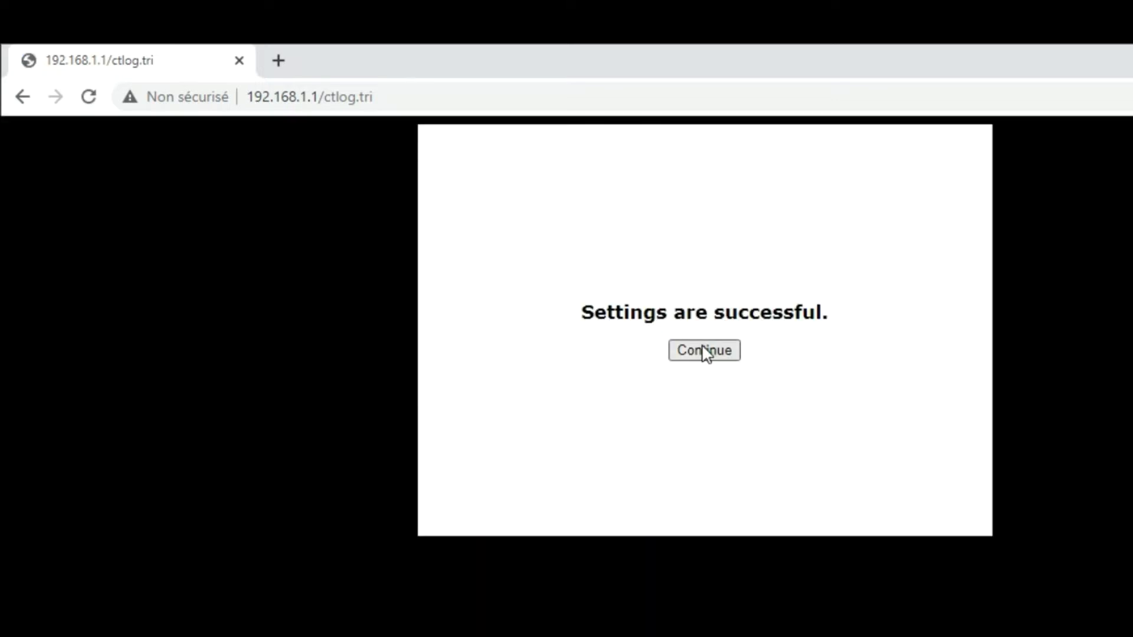
left_click(702, 349)
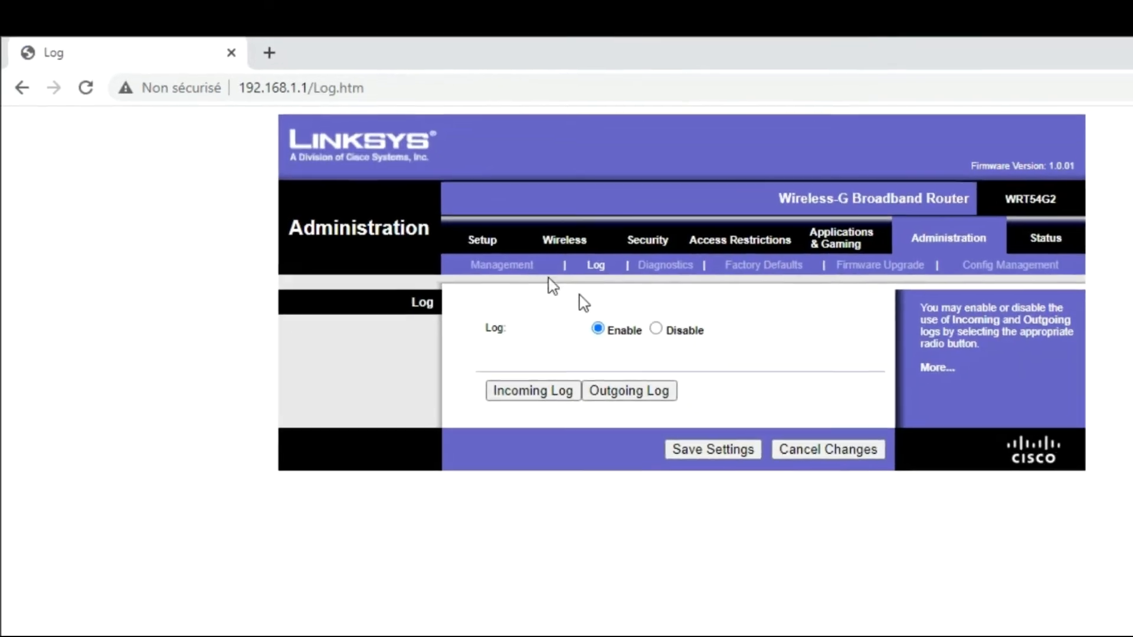
- Open the Ping Test from the router's diagnostics, set the number of pings to 5 and select the target IP address
left_click(487, 248)
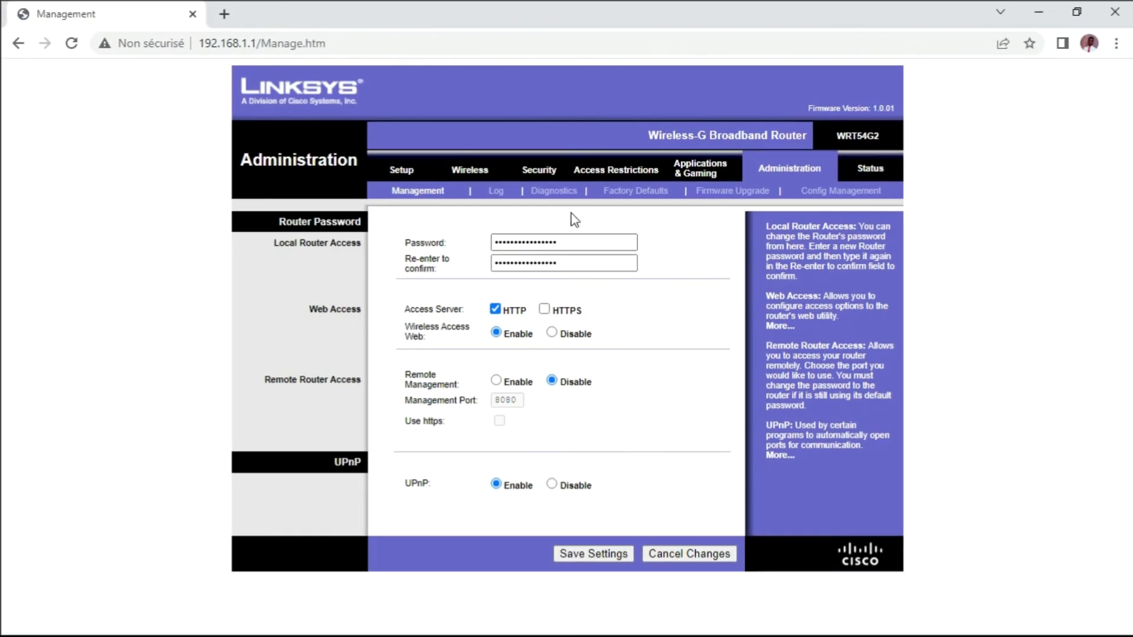
left_click(554, 195)
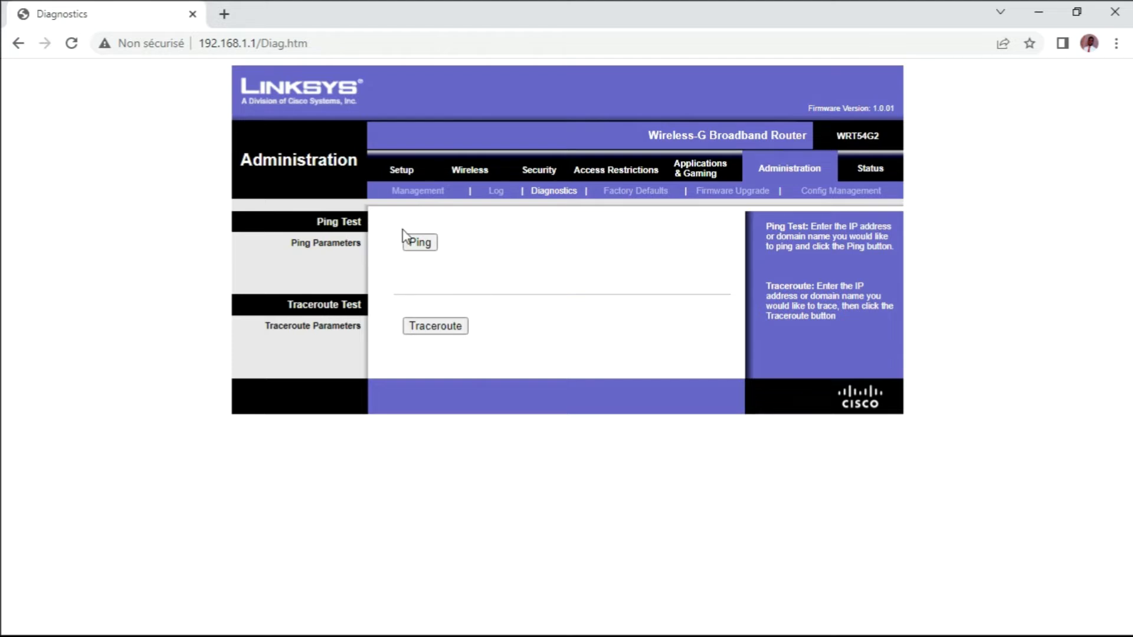
left_click(423, 243)
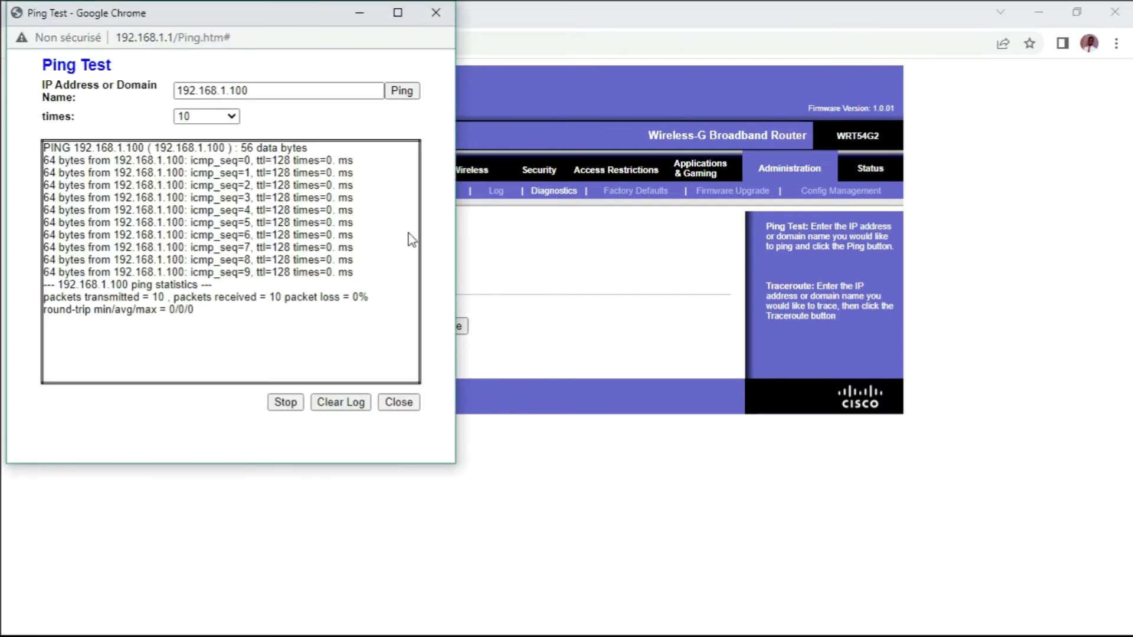
left_click(230, 115)
left_click(216, 132)
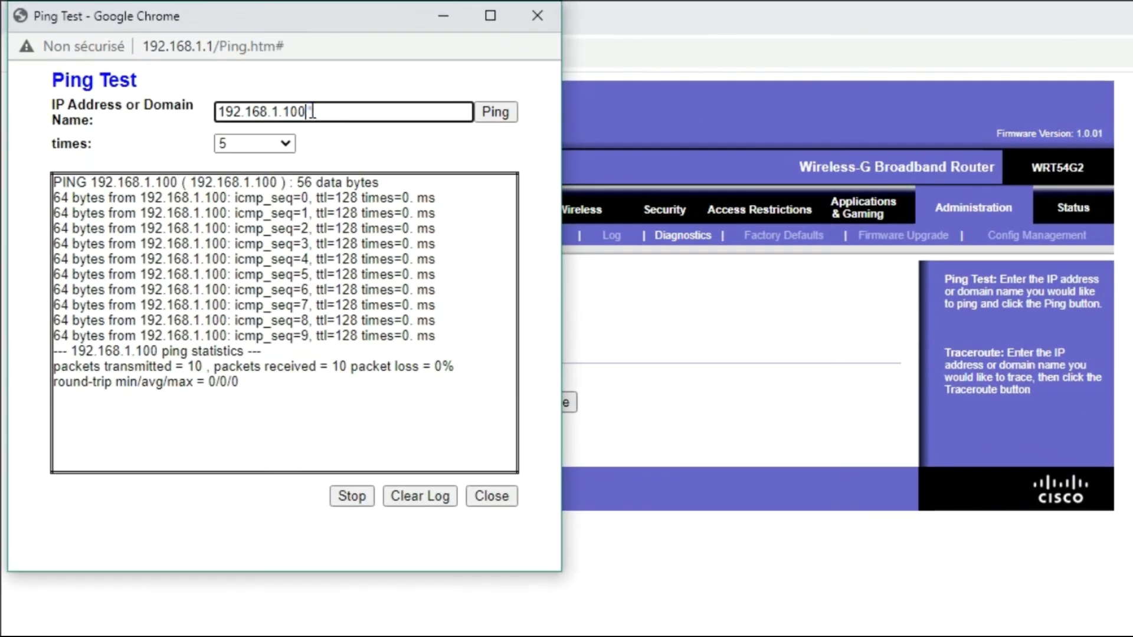
left_click_drag(277, 101, 201, 101)
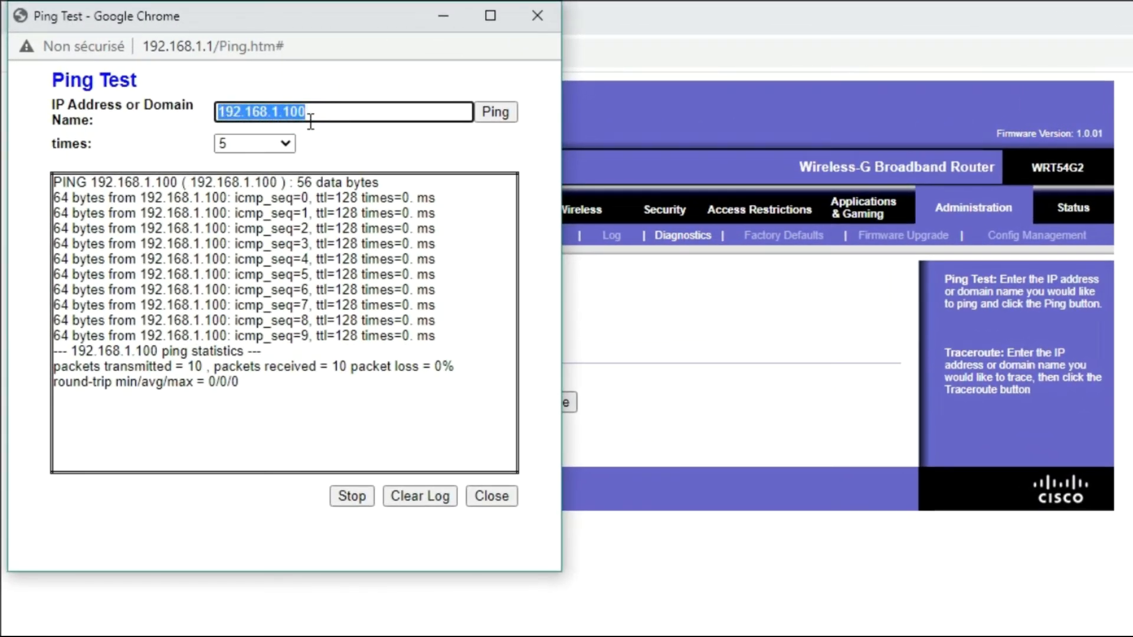
- Run ipconfig in a new Command Prompt and highlight the Wi-Fi adapter's IPv4 address
key("super+r")
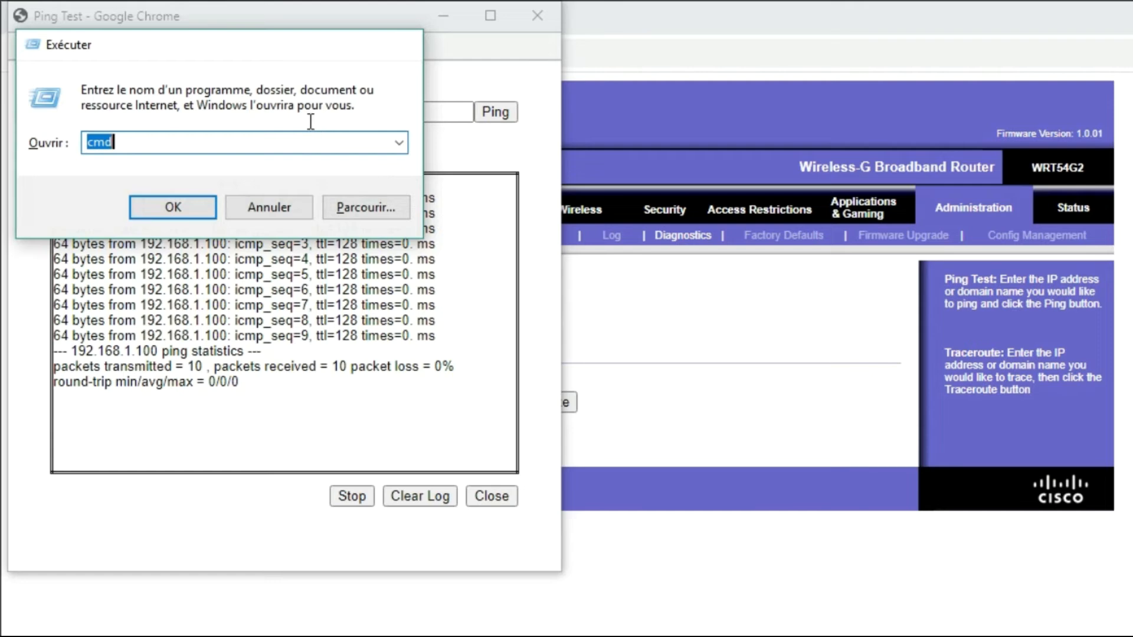
key("Return")
type("ipconfig")
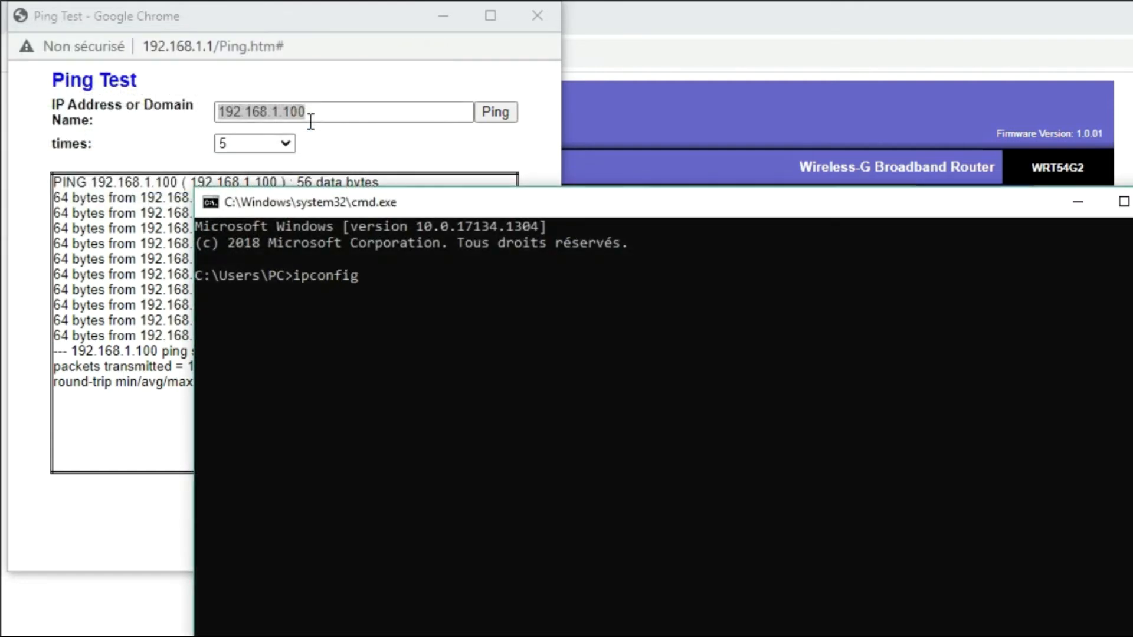
key("Return")
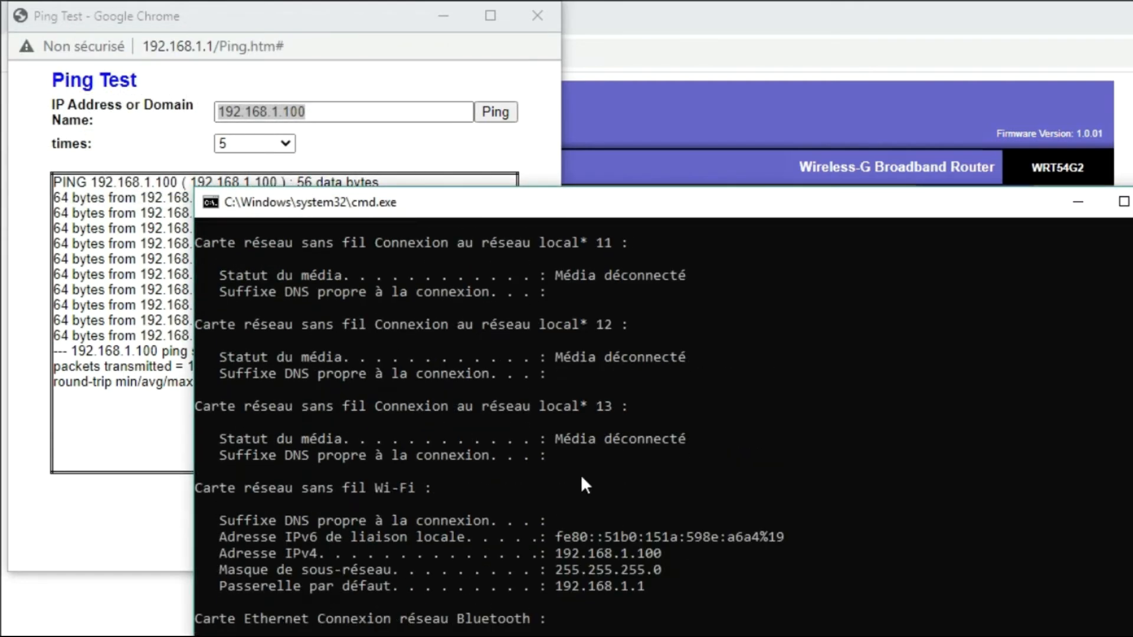
left_click_drag(662, 553, 557, 553)
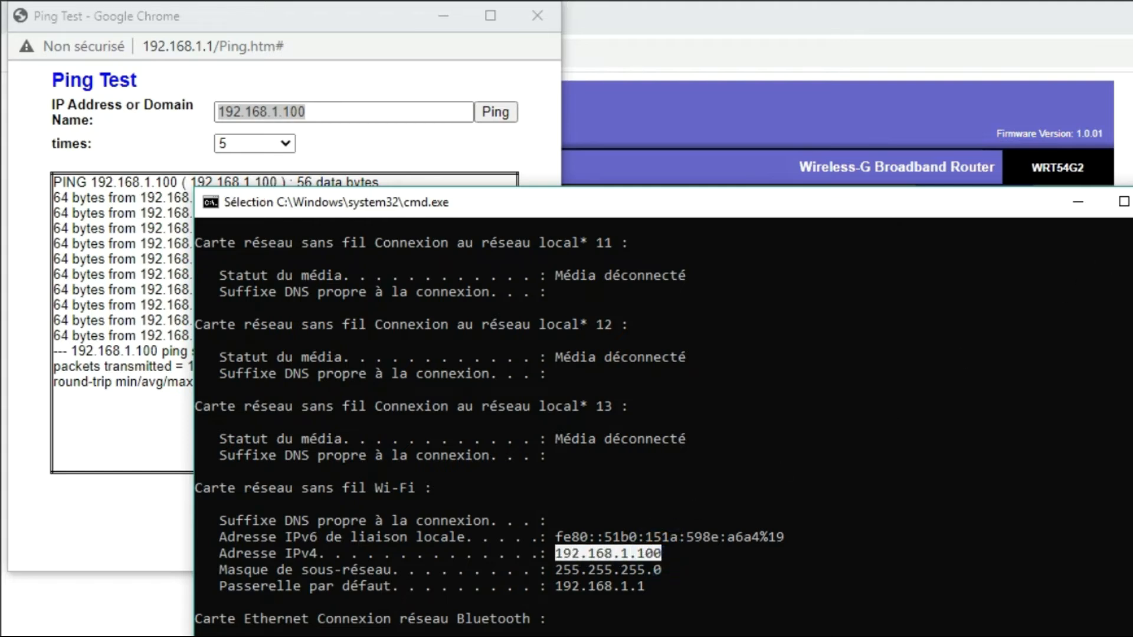
- Return to the Ping Test, keep the count at 5, ping 192.168.1.100 and close the test window
left_click(1078, 202)
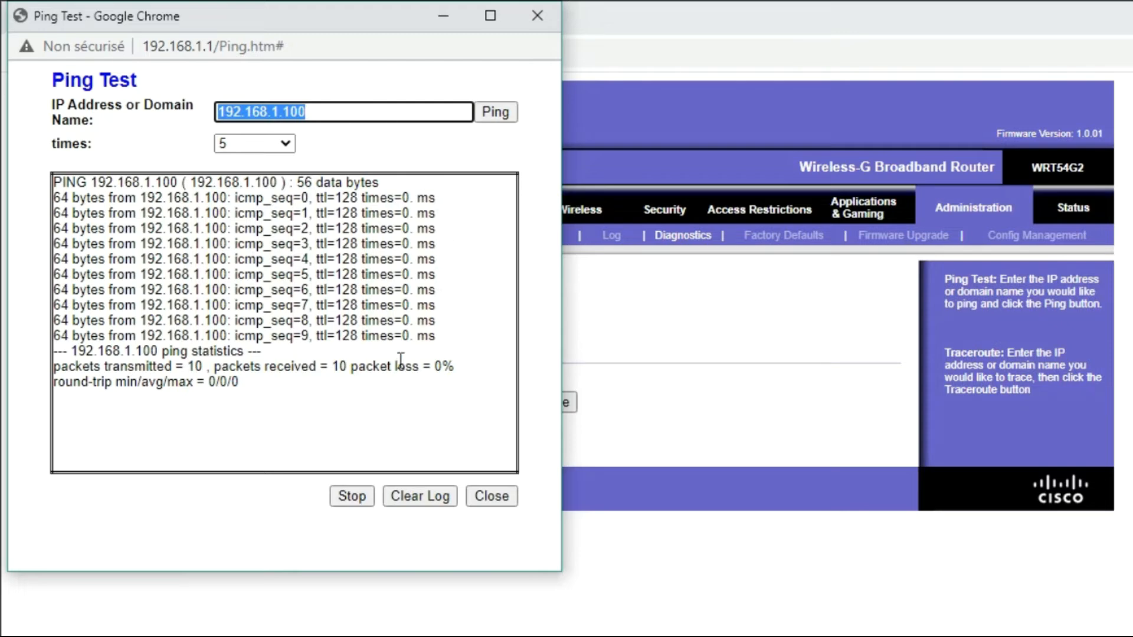
left_click(285, 145)
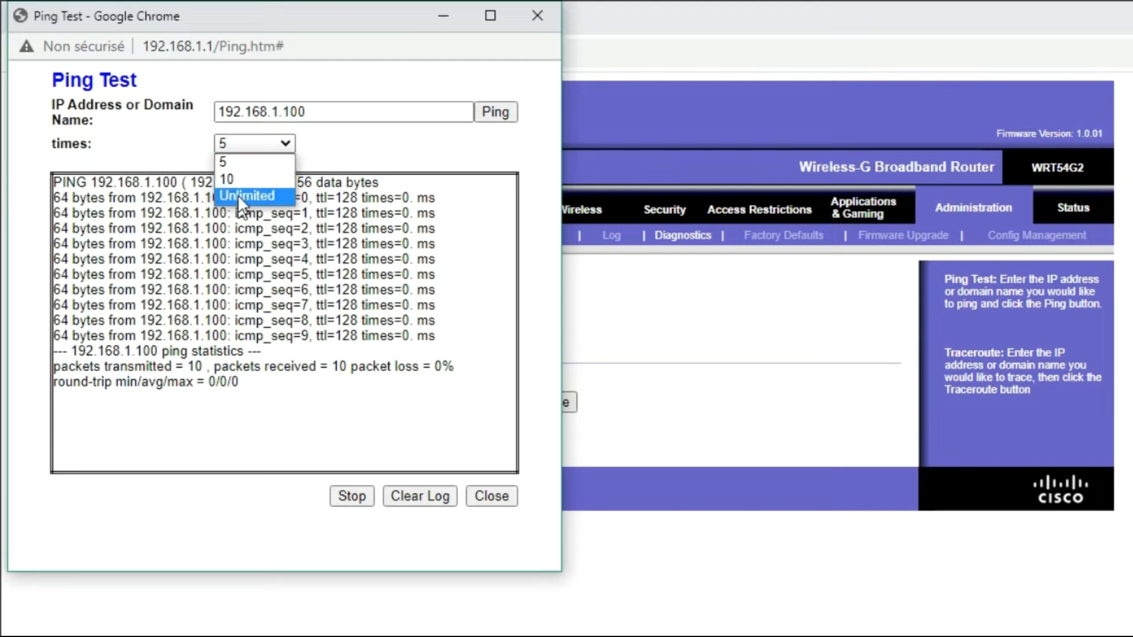
left_click(235, 164)
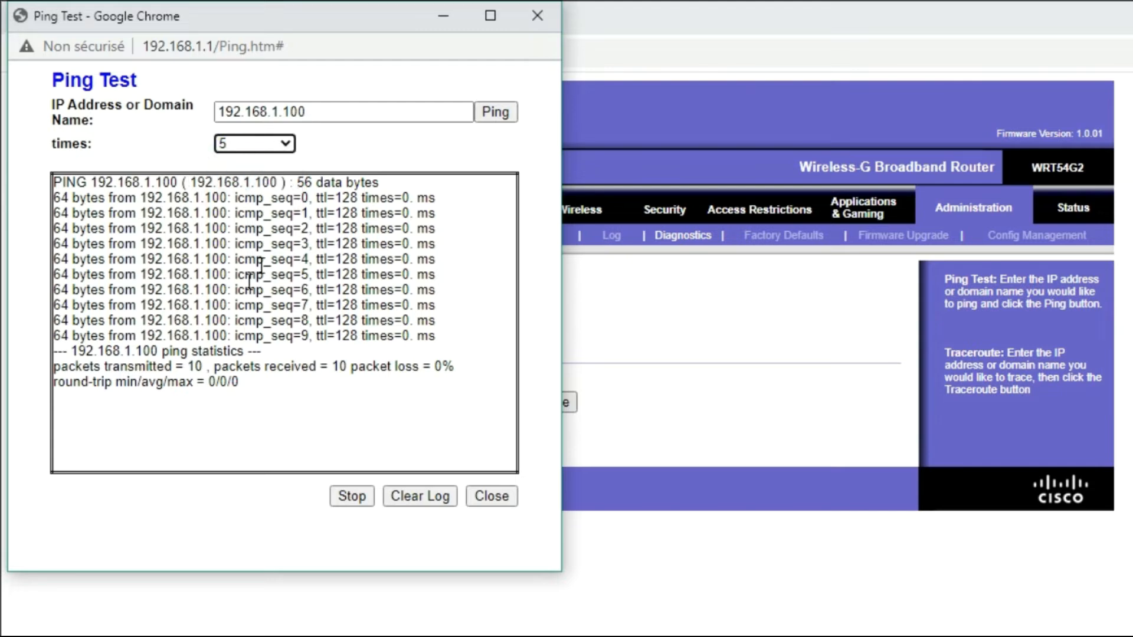
left_click(496, 116)
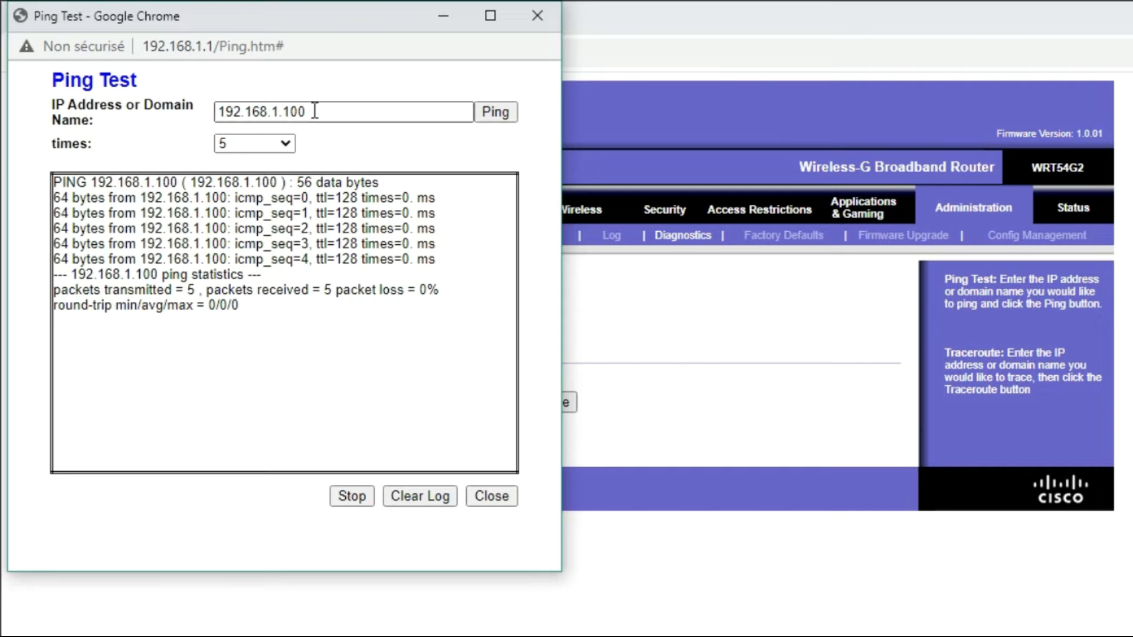
left_click(537, 16)
- Open the Traceroute Test from the diagnostics page, start a trace to 192.168.1.1 and stop it
left_click(543, 405)
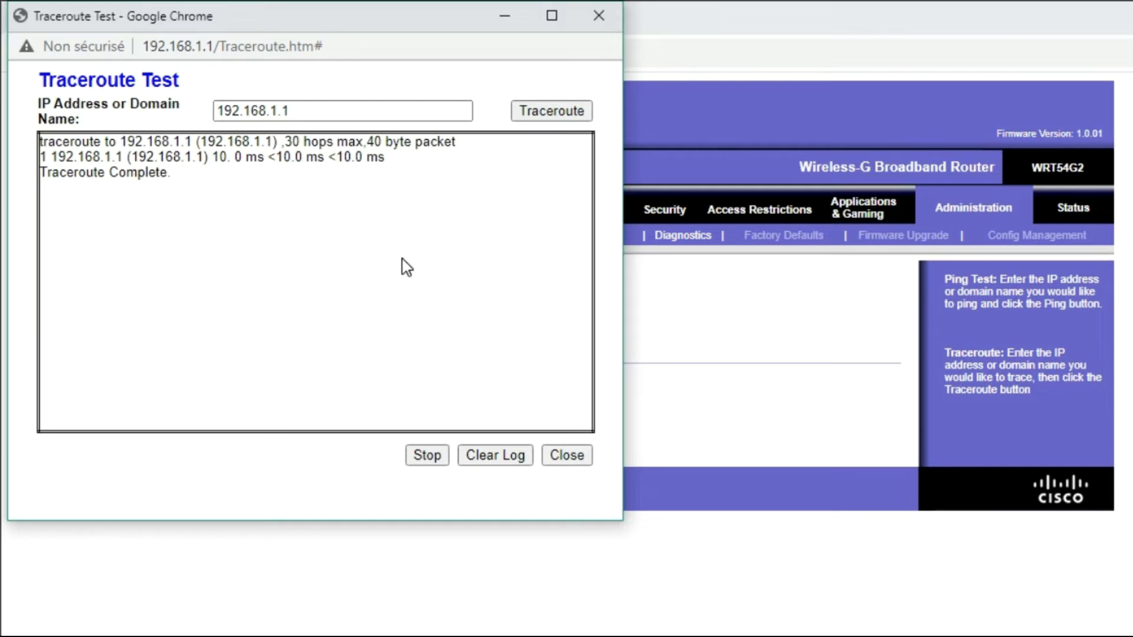
left_click(291, 110)
left_click_drag(290, 111, 216, 110)
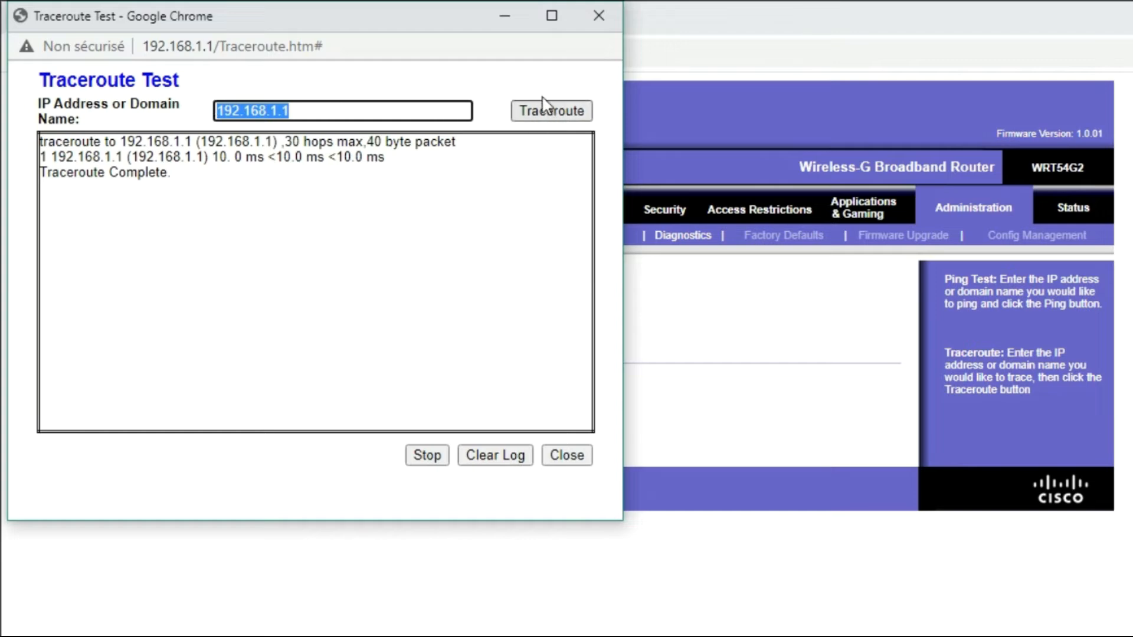
left_click_drag(295, 111, 237, 110)
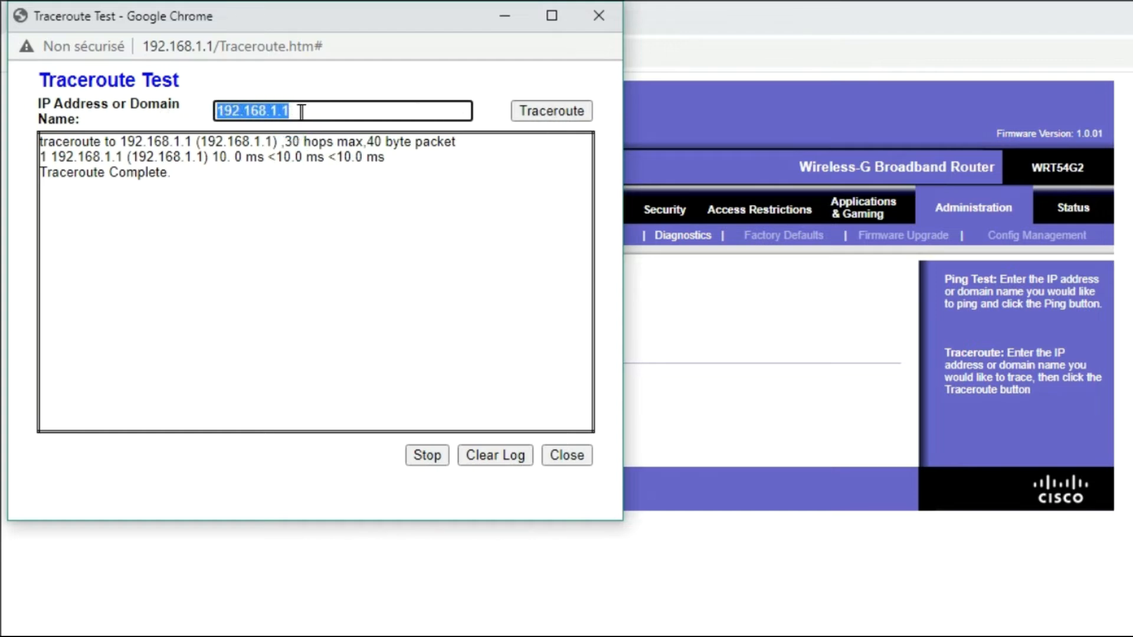
left_click(555, 111)
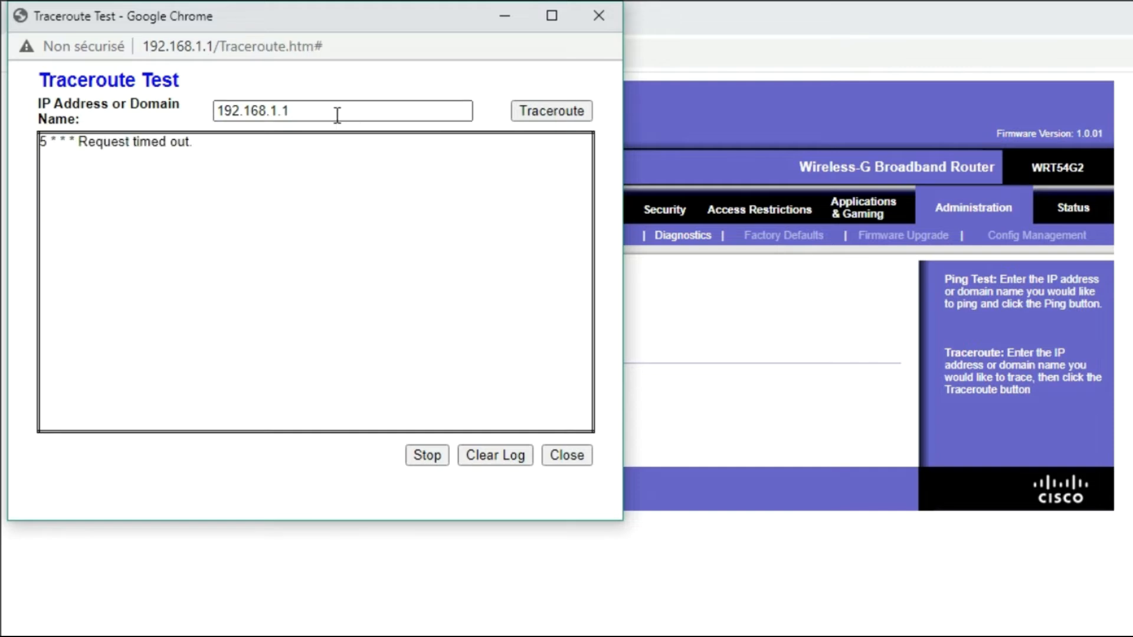
left_click(427, 455)
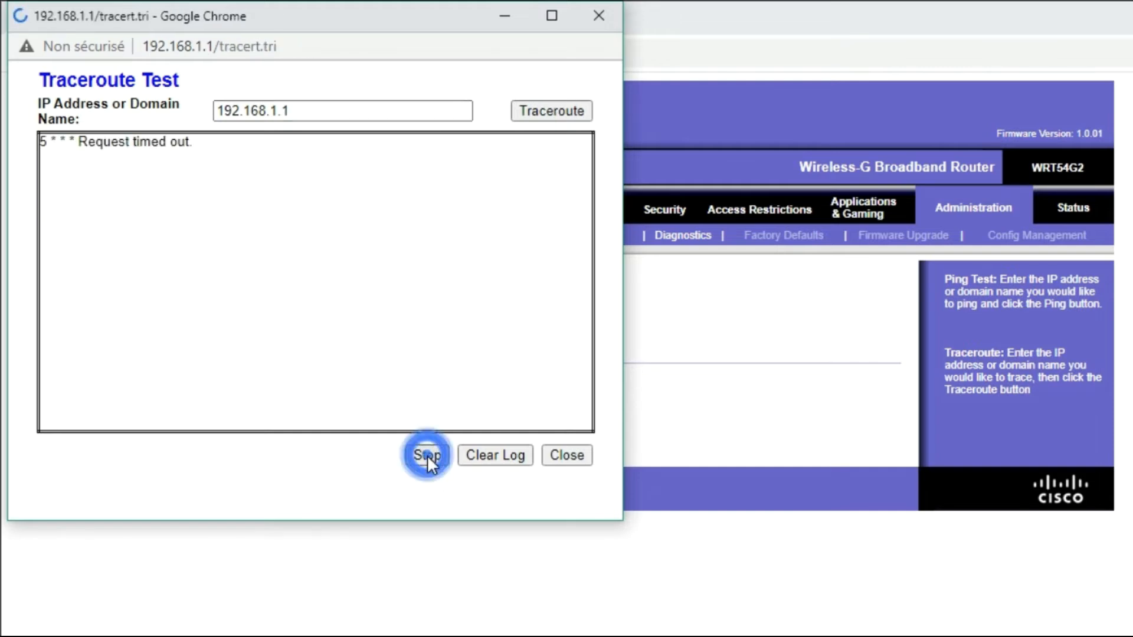
- Run a traceroute to 192.168.1.100, examine the target address, hop limit and packet size, and close the test window
left_click(297, 111)
type("00")
left_click(555, 110)
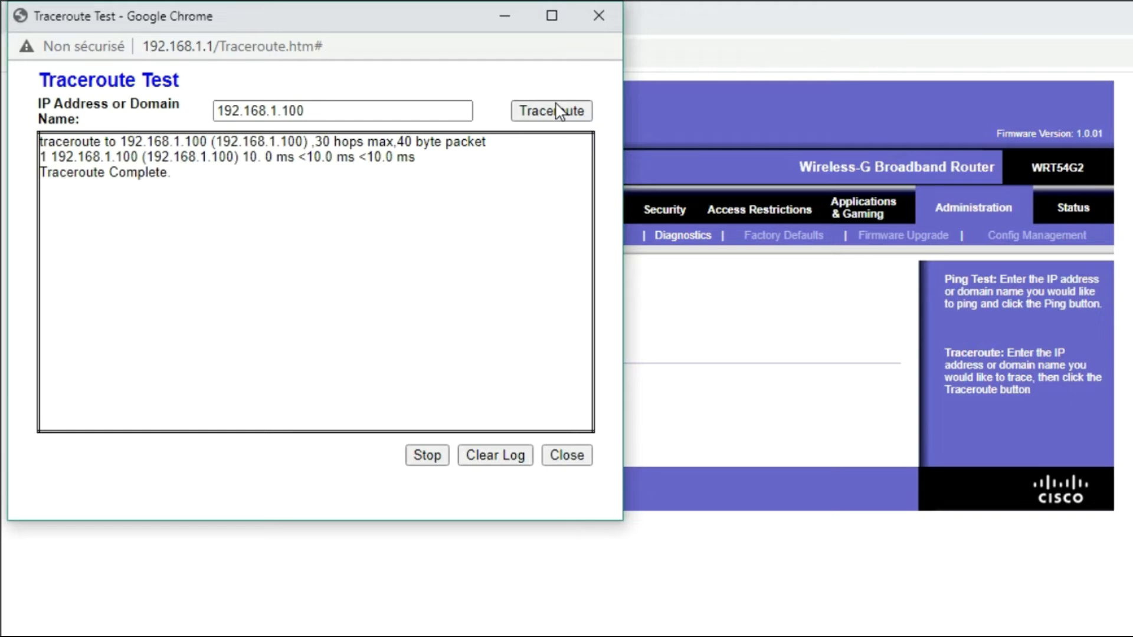
left_click(124, 141)
left_click_drag(124, 142, 208, 142)
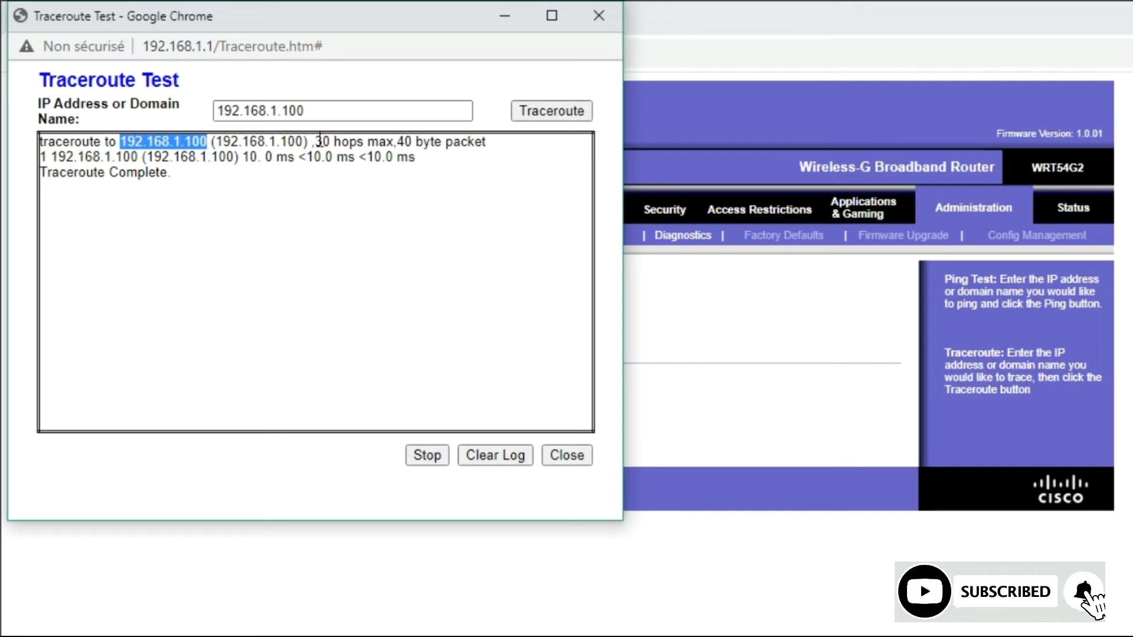
left_click_drag(315, 142, 468, 141)
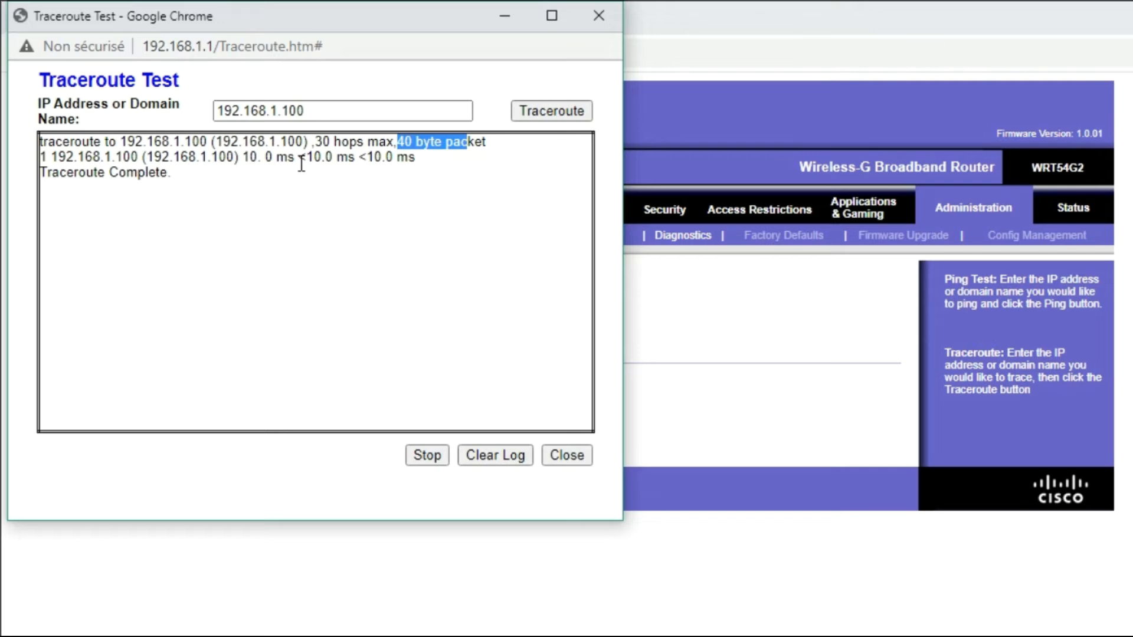
left_click(597, 17)
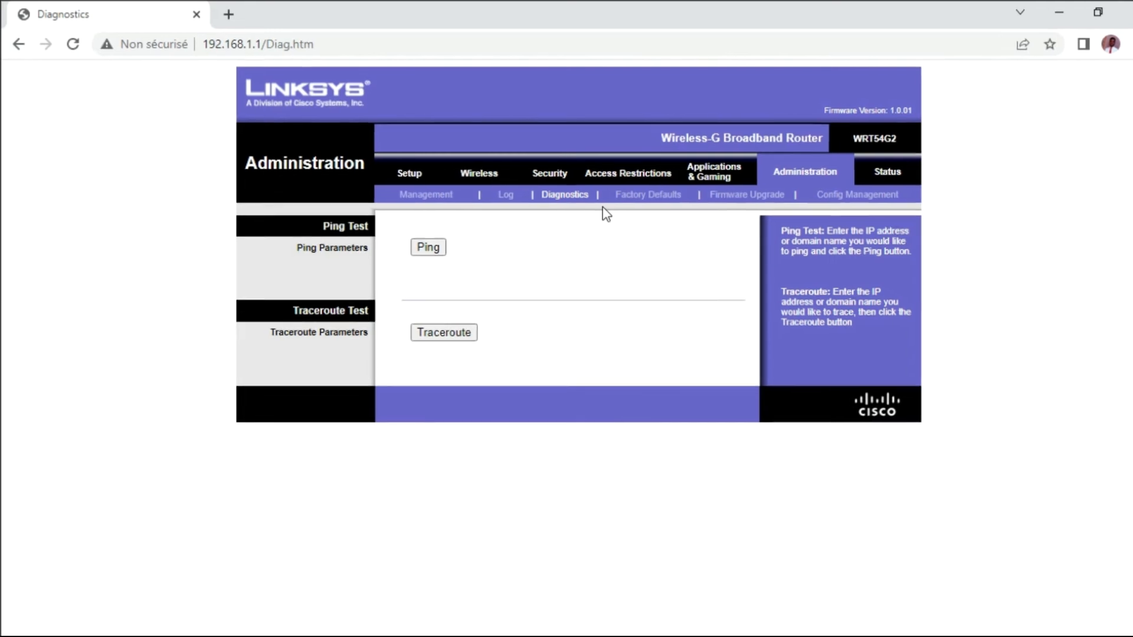
- View the Factory Defaults and Firmware Upgrade pages, opening the firmware file chooser and cancelling it
left_click(659, 197)
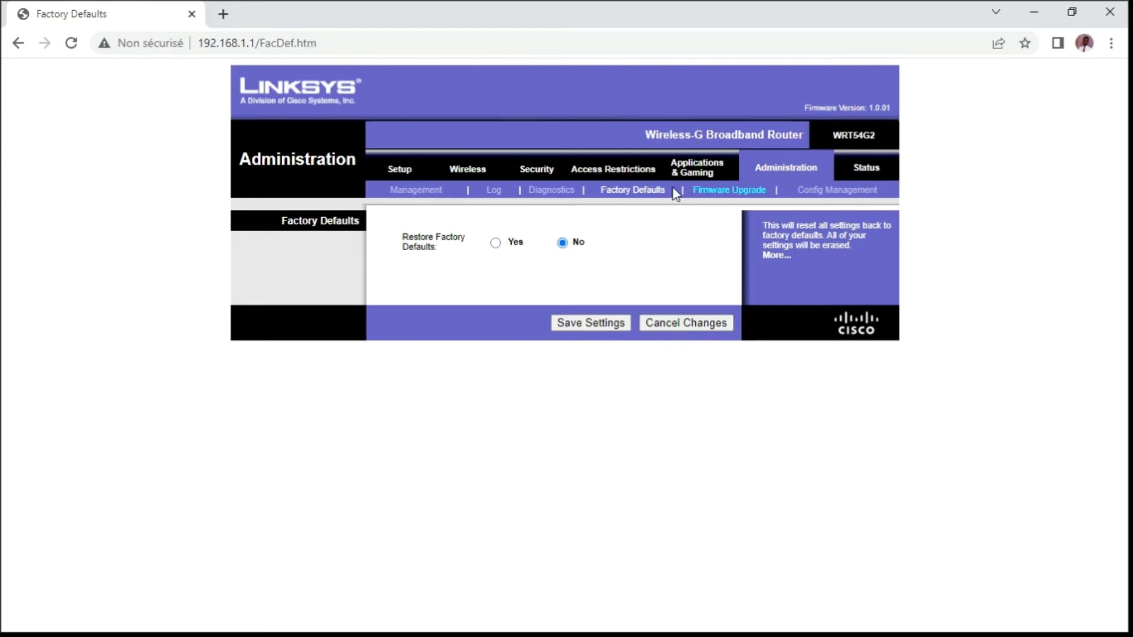
left_click(721, 199)
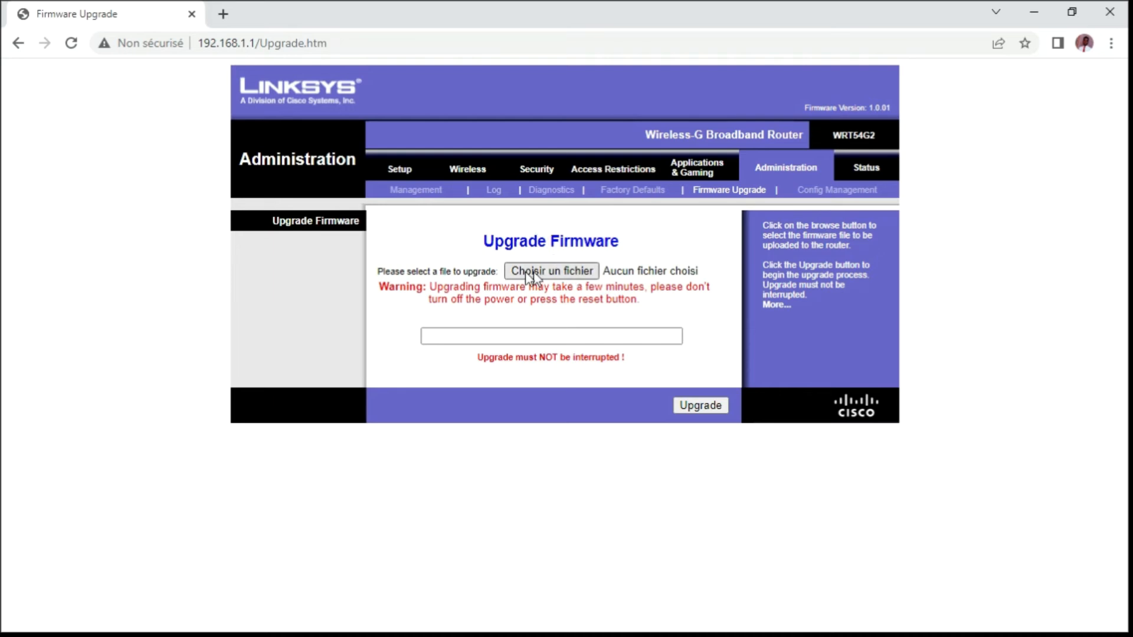
left_click(551, 271)
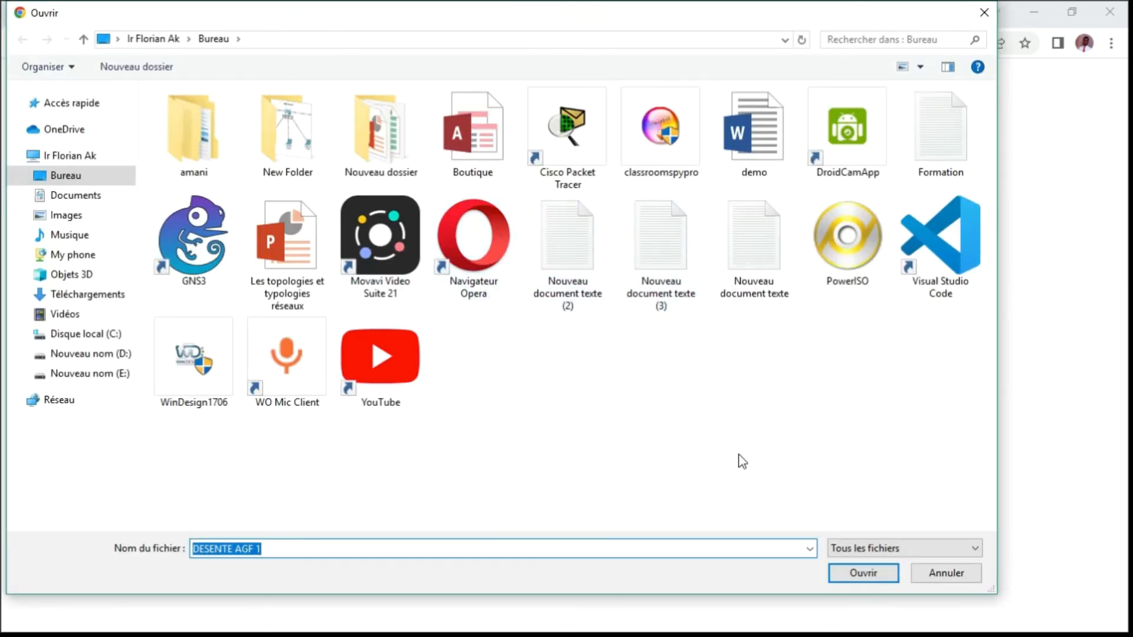
left_click(936, 577)
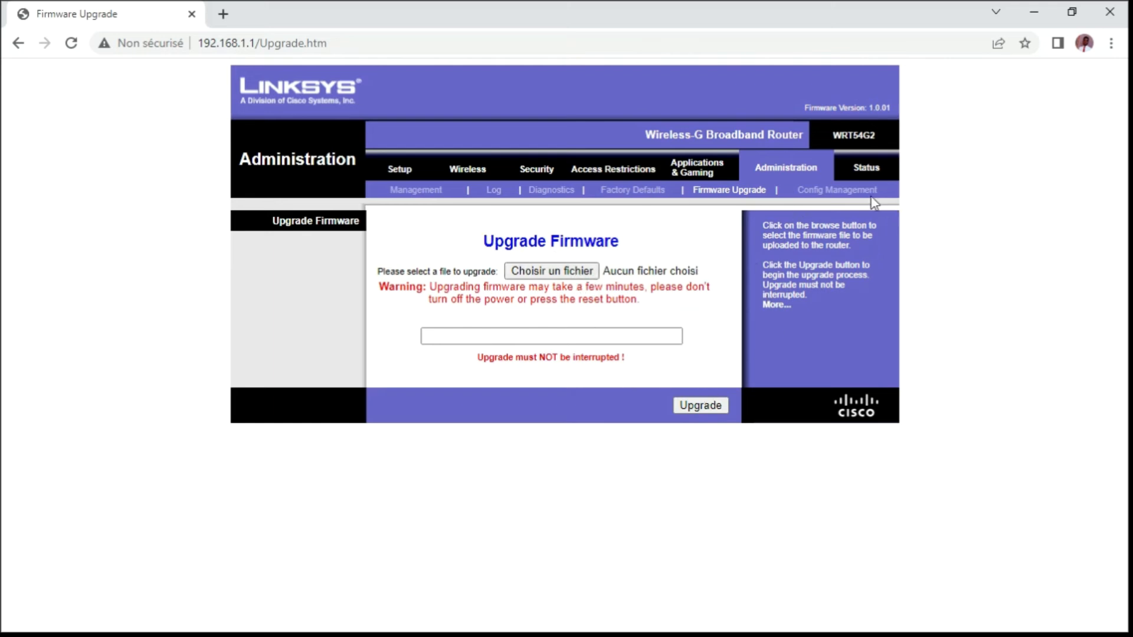
- Back up the router configuration and select Config (1).bin from the downloads folder as the file to restore
left_click(845, 190)
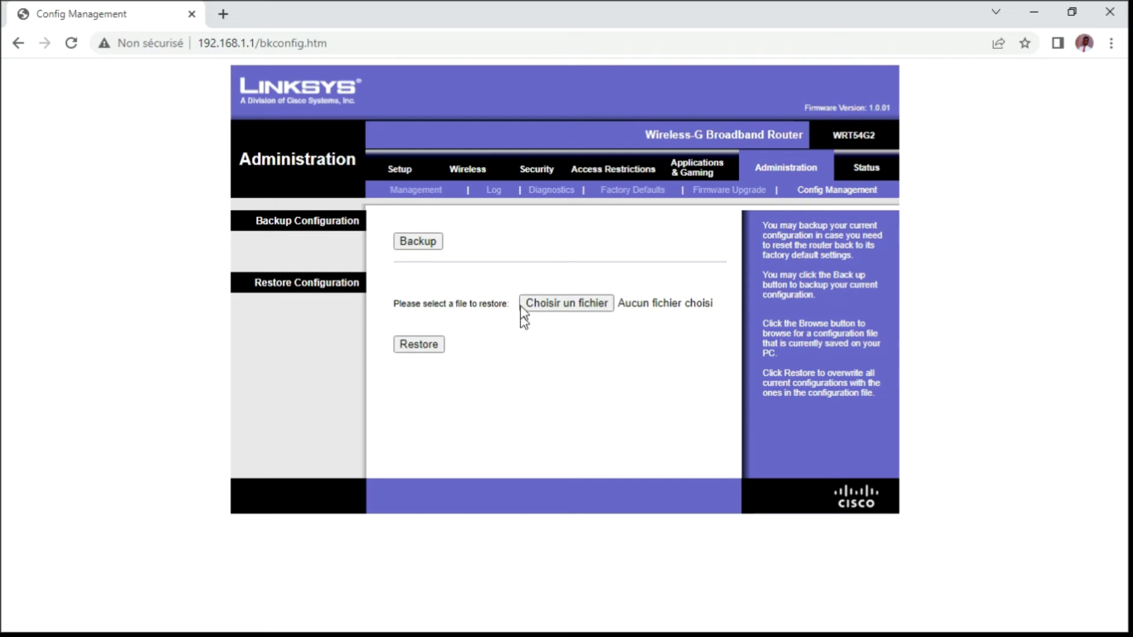
left_click(415, 241)
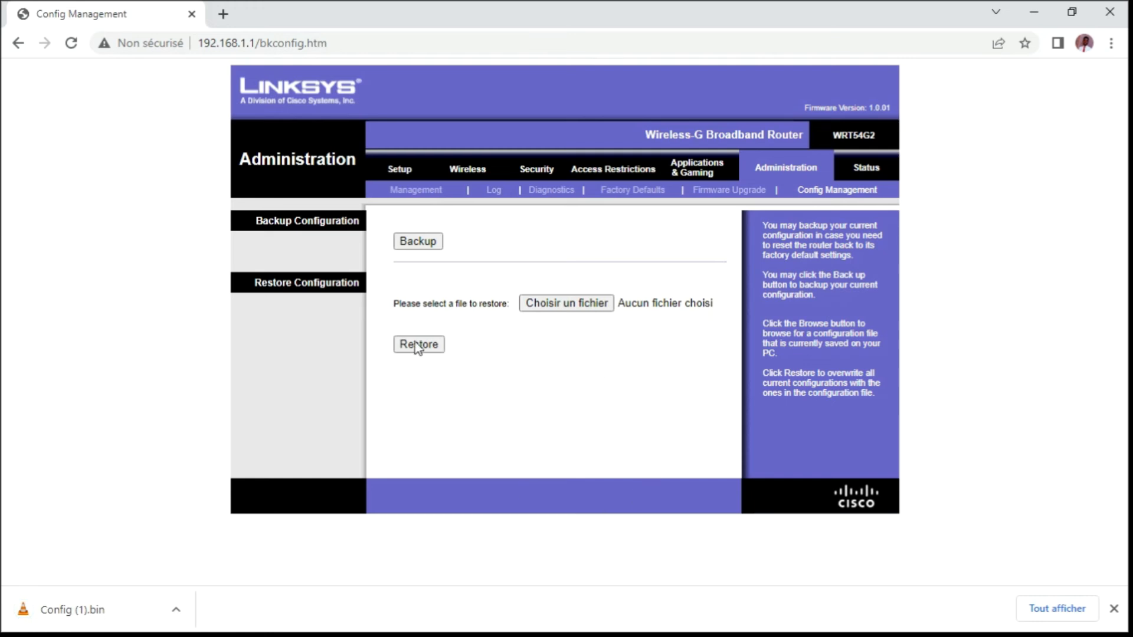
left_click(568, 305)
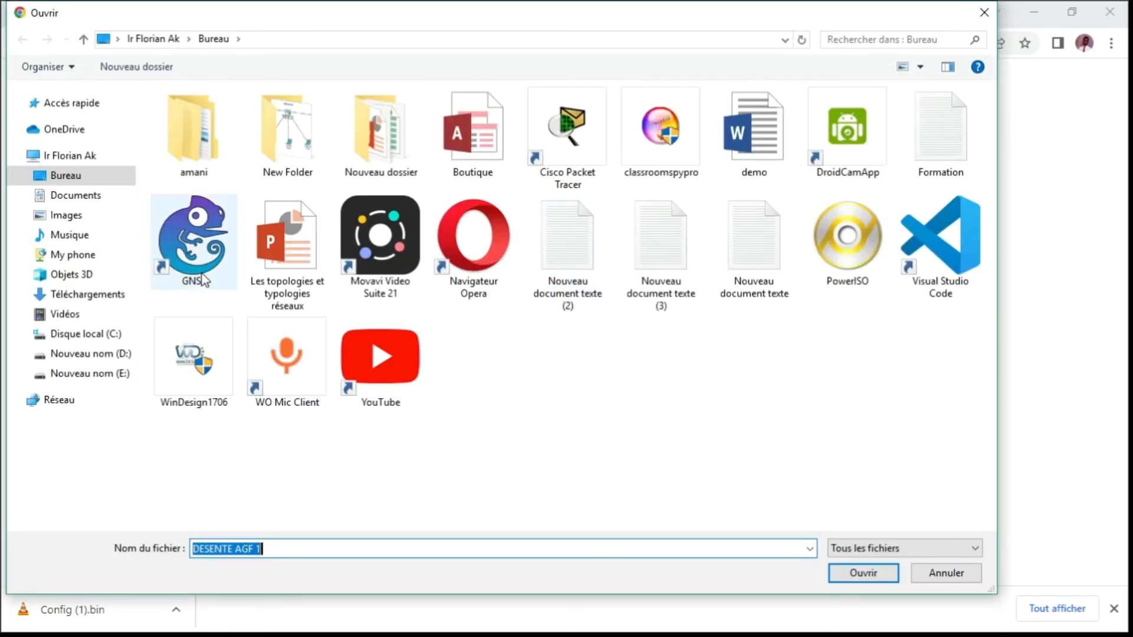
left_click(83, 295)
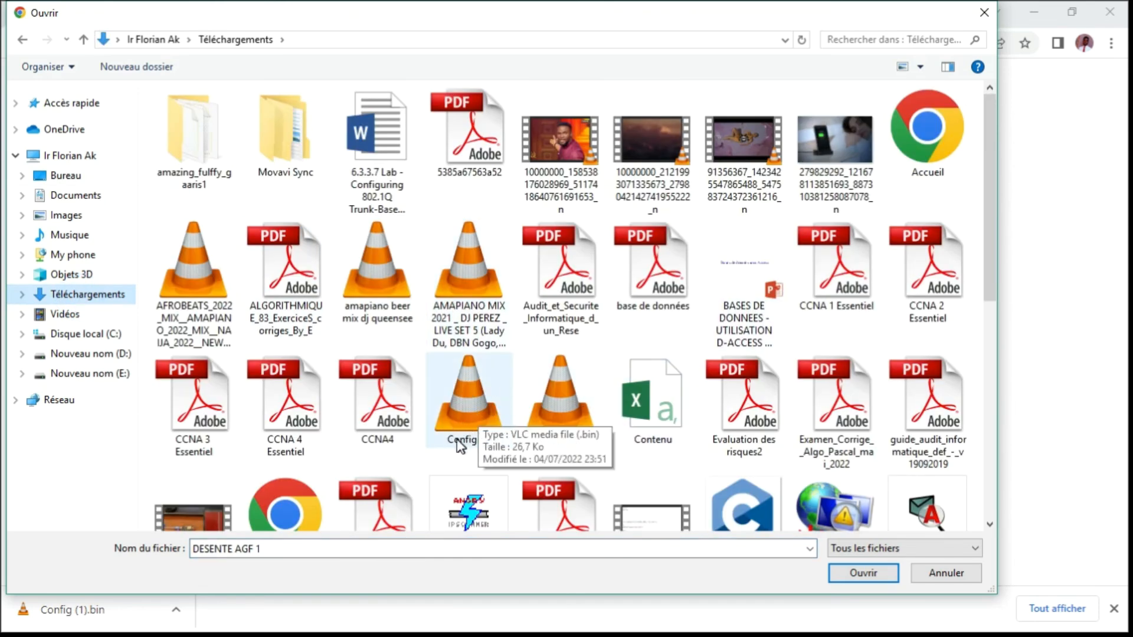
left_click(473, 401)
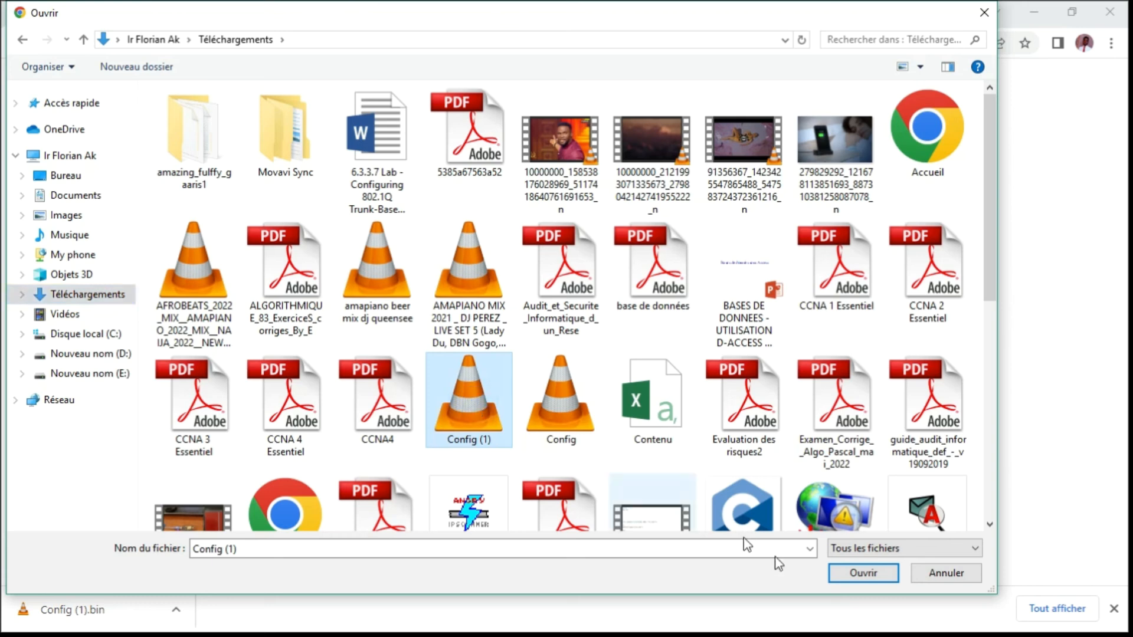
left_click(863, 573)
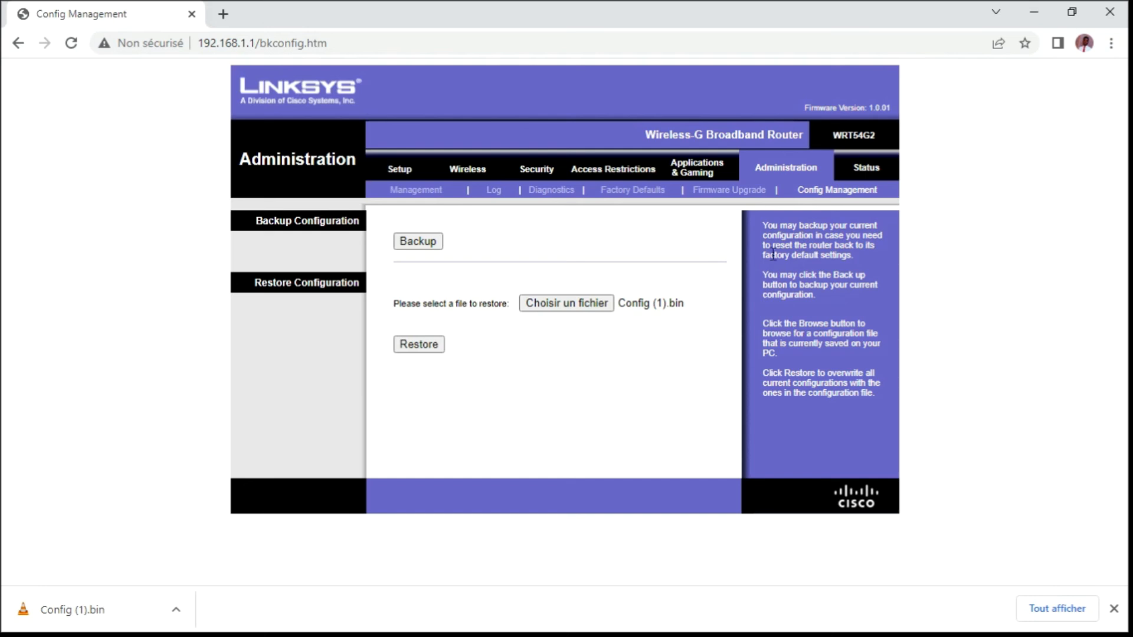
- Examine the router status page's MAC address, router name, login type and Internet address details, and refresh the page
left_click(854, 167)
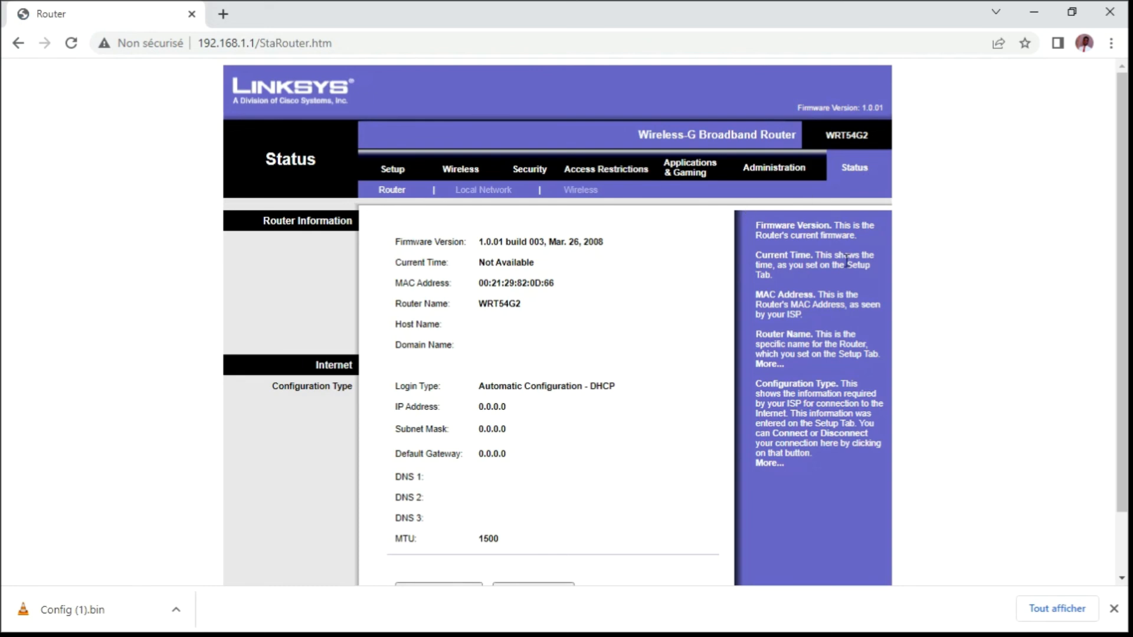
scroll(1073, 187, "down", 1)
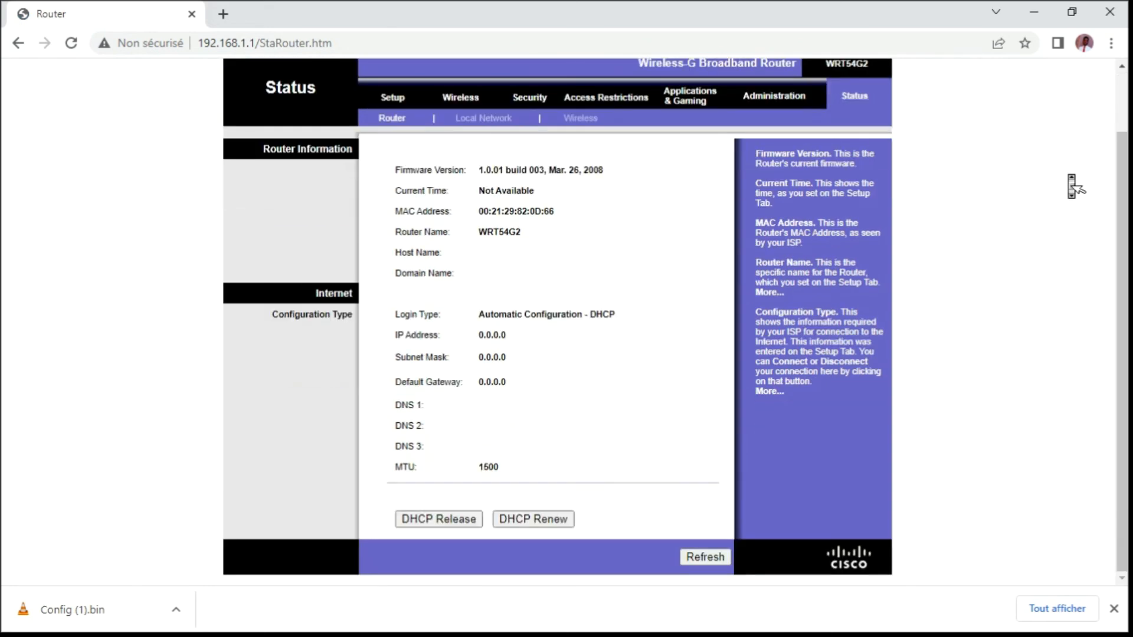
scroll(1068, 176, "up", 1)
scroll(1066, 173, "down", 1)
left_click_drag(477, 211, 555, 214)
left_click_drag(480, 232, 525, 235)
left_click_drag(479, 314, 627, 319)
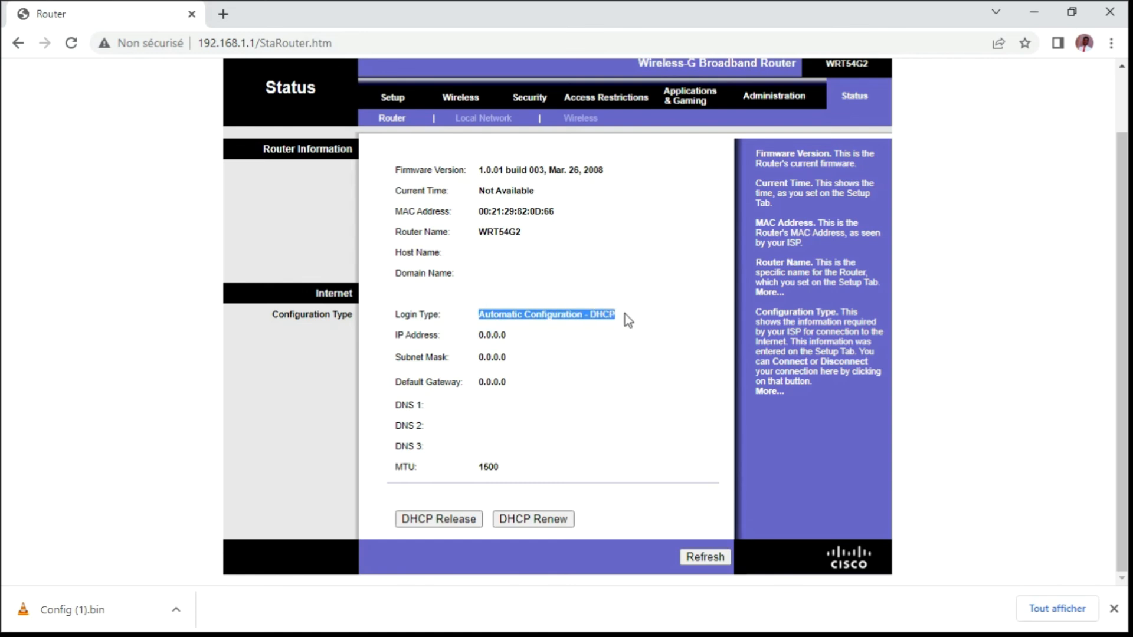
left_click(475, 335)
left_click_drag(481, 348, 516, 389)
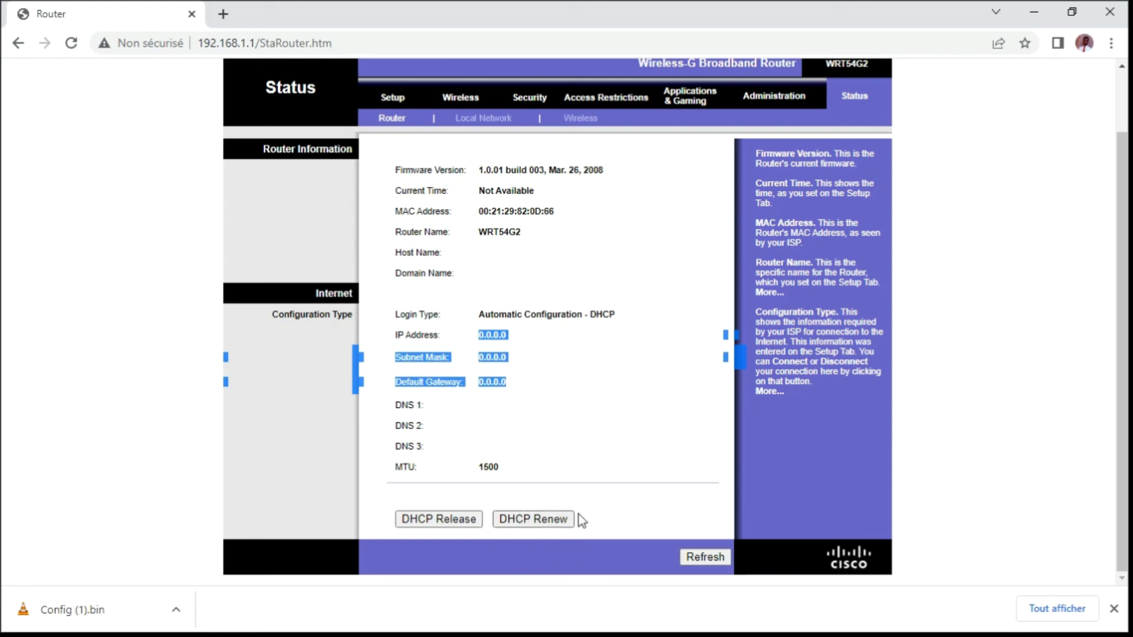
left_click(705, 557)
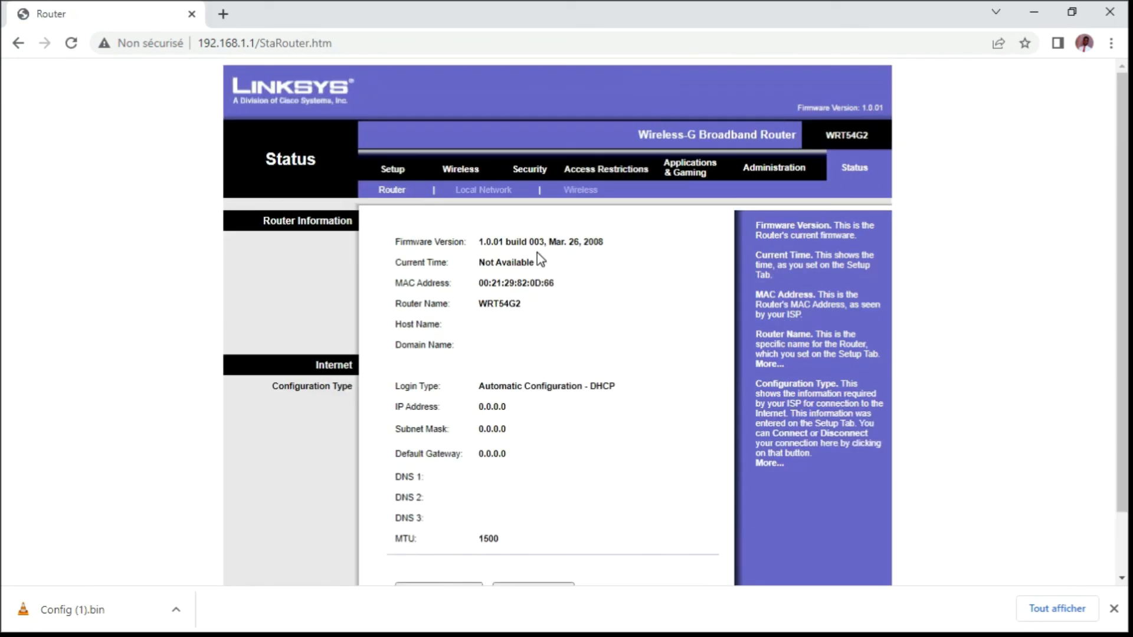
- Revisit the Administration, Applications & Gaming, Security and Wireless pages, ending on Basic Setup
left_click(777, 169)
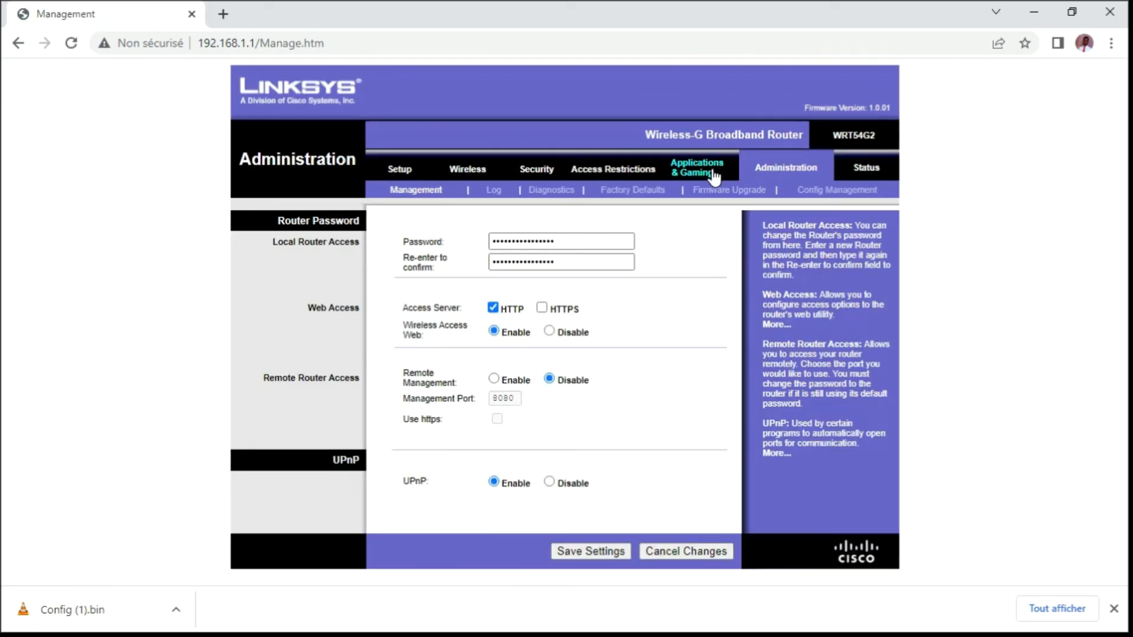
left_click(713, 172)
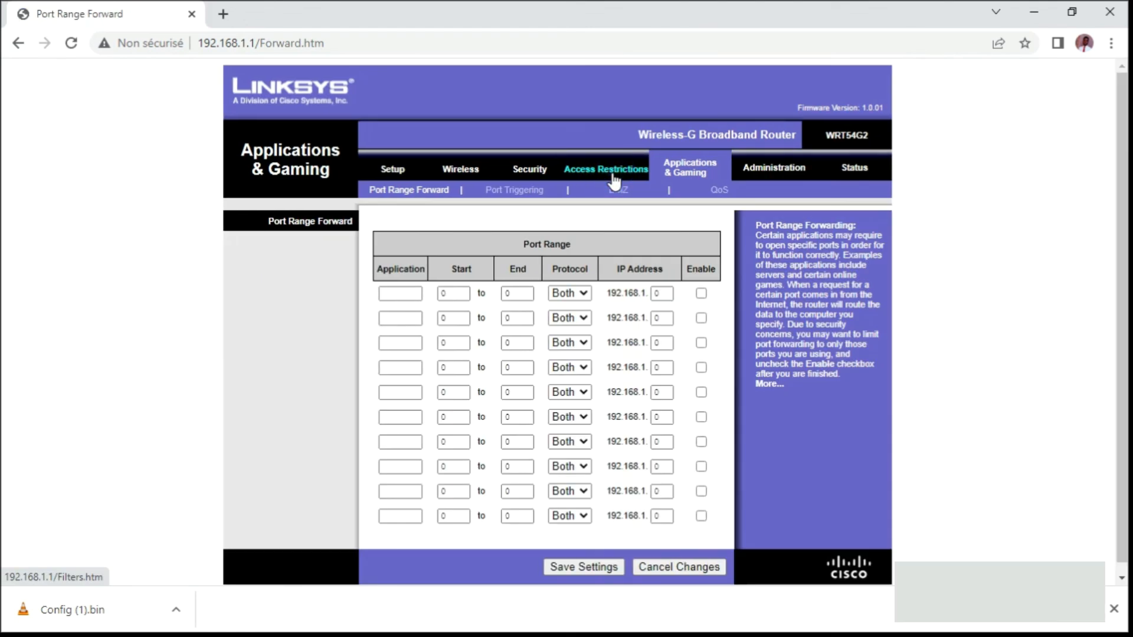
left_click(525, 168)
left_click(463, 170)
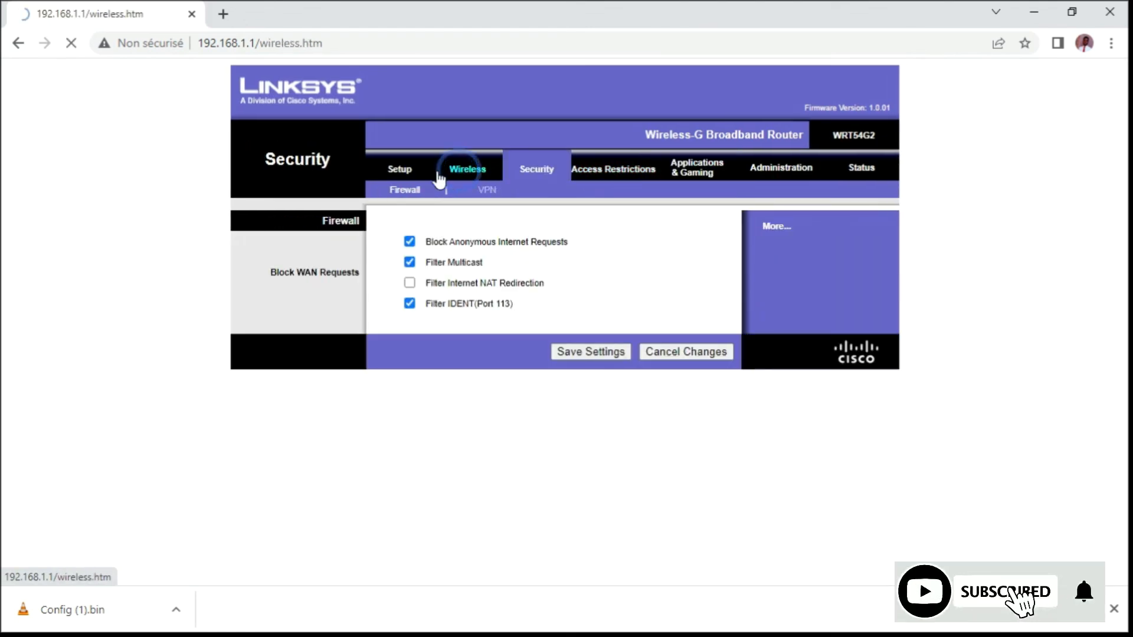
left_click(395, 172)
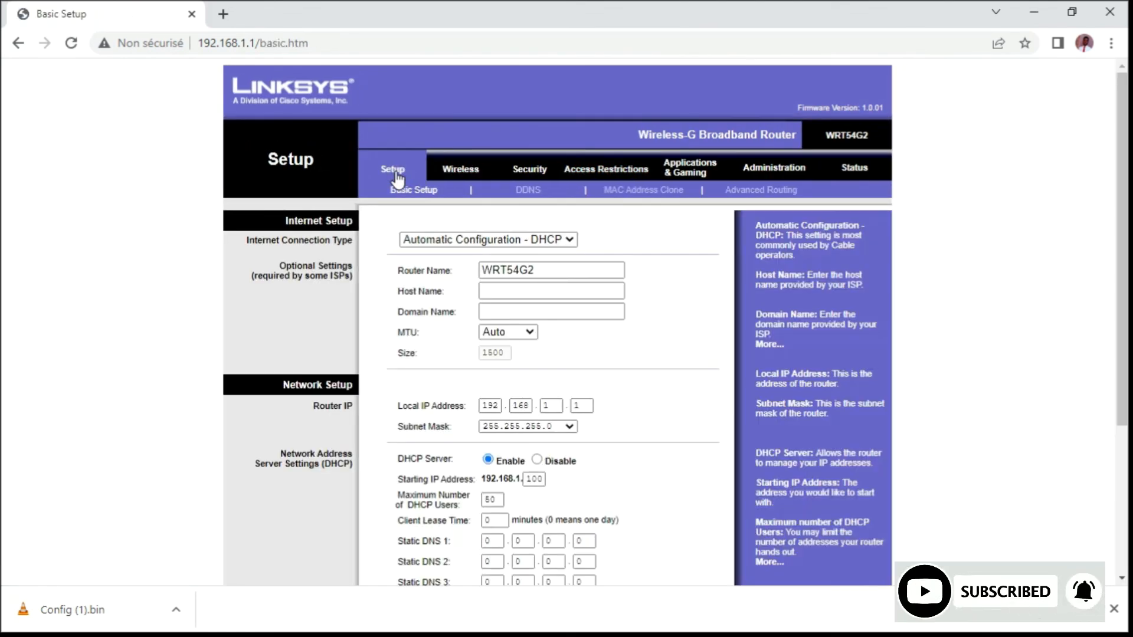